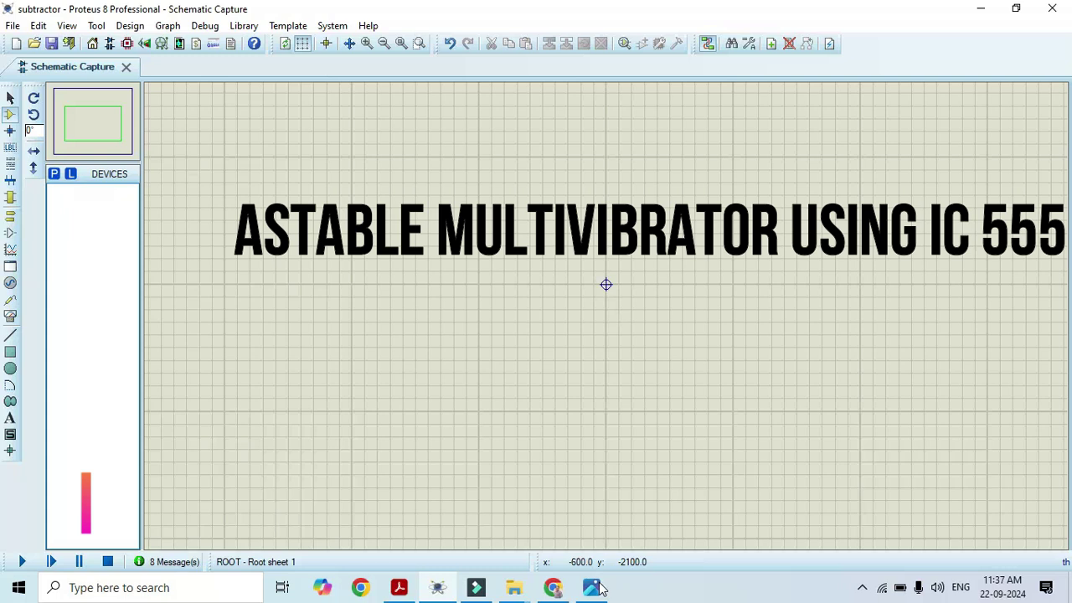
Bring up the Astable-Multivibrator-using-555-Timer-IC.png reference diagram in Photos.
left_click(593, 587)
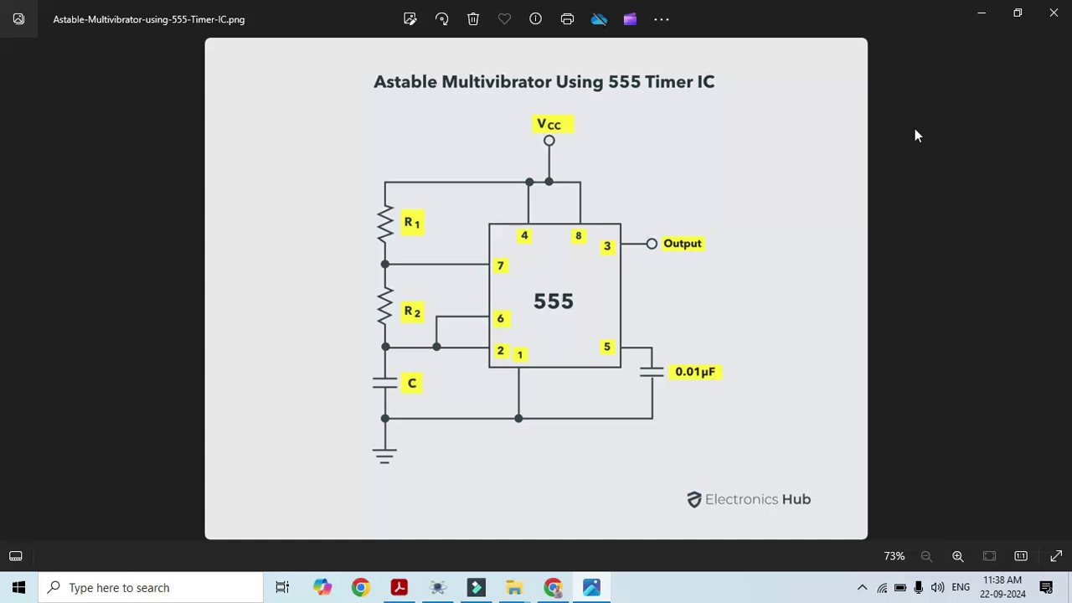
Return to the schematic and add the 555 Timer/Oscillator to the device list from Pick Devices.
left_click(975, 15)
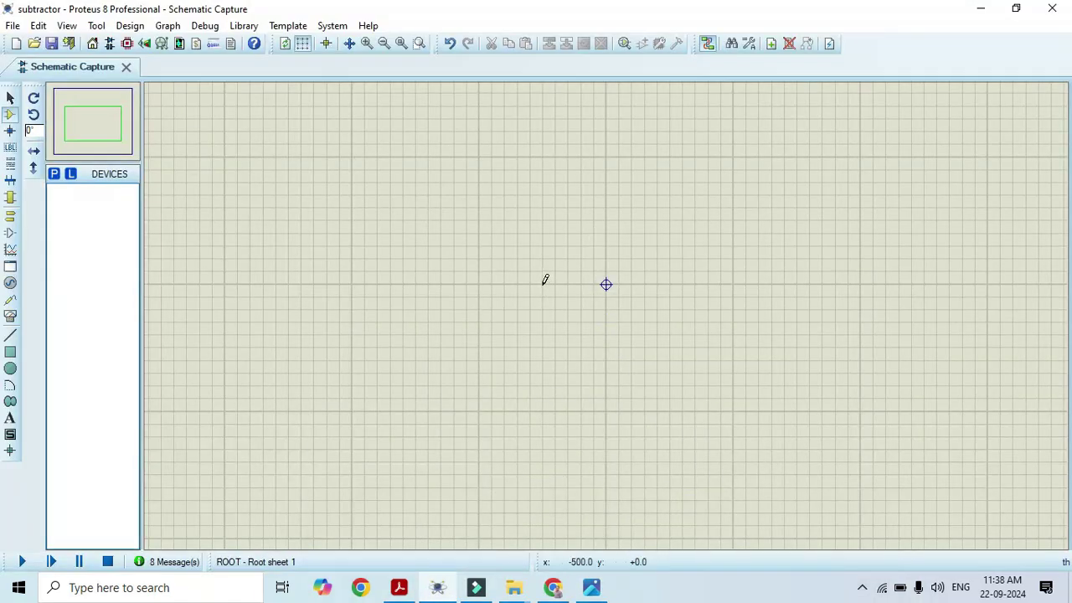
left_click(10, 116)
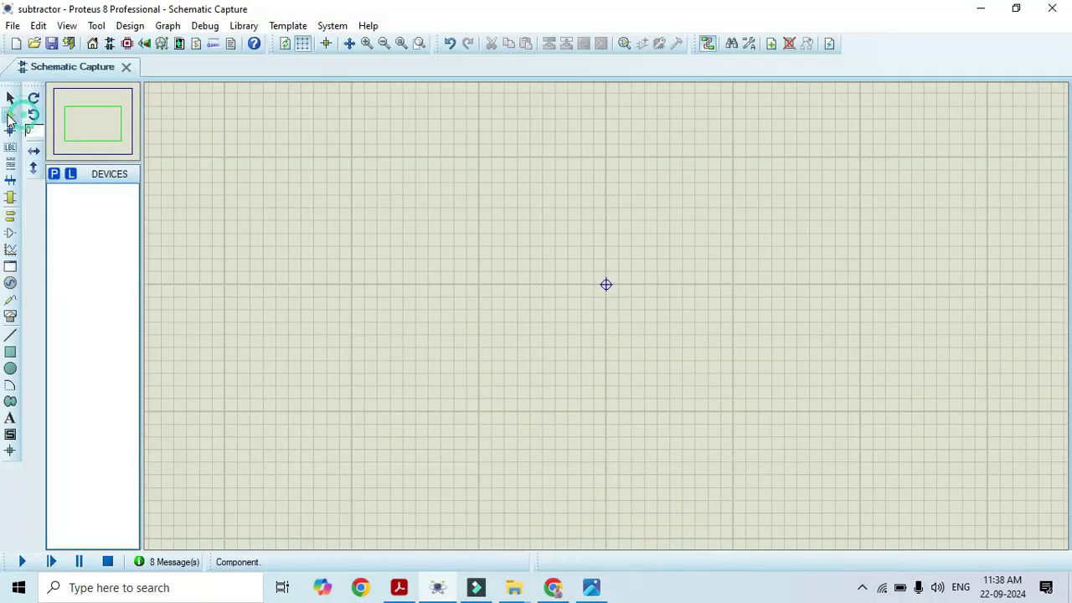
left_click(53, 174)
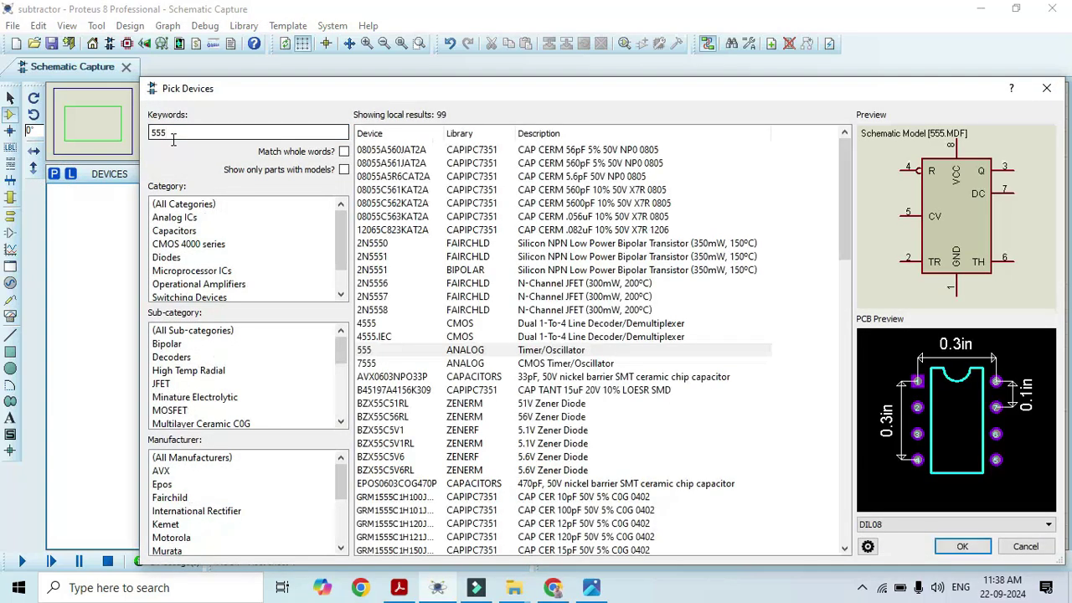
double_click(529, 352)
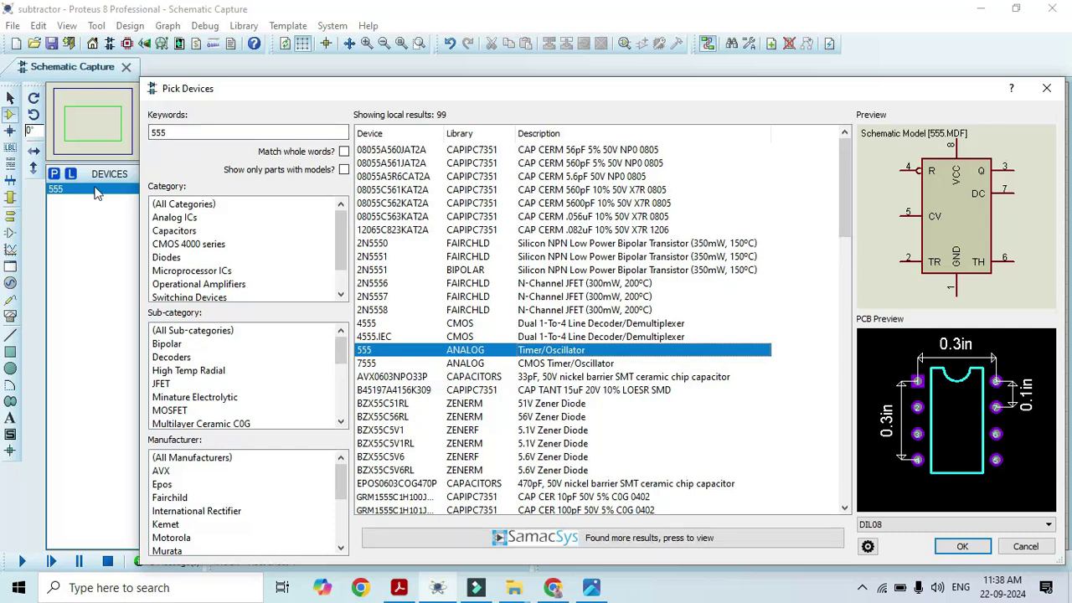
left_click(197, 137)
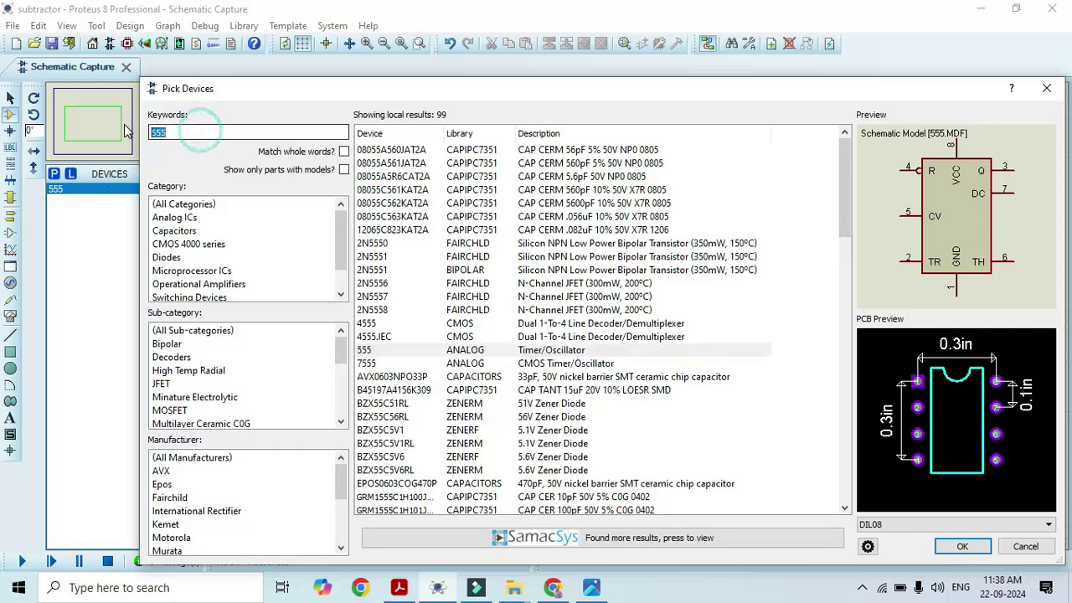
Search 'resisto' and add the generic RES resistor to the device list.
type("r")
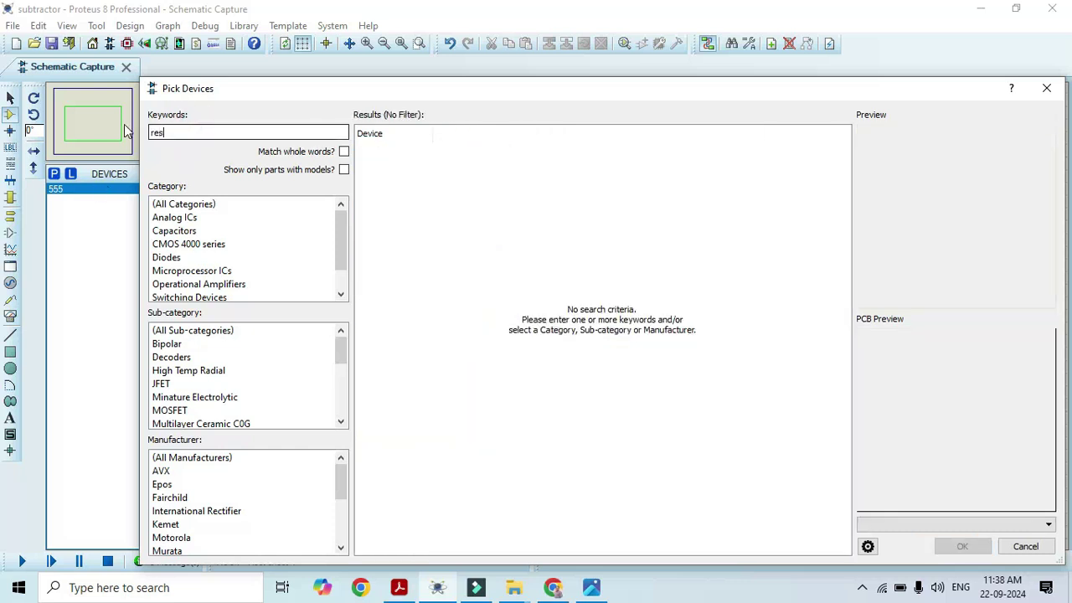
type("esi")
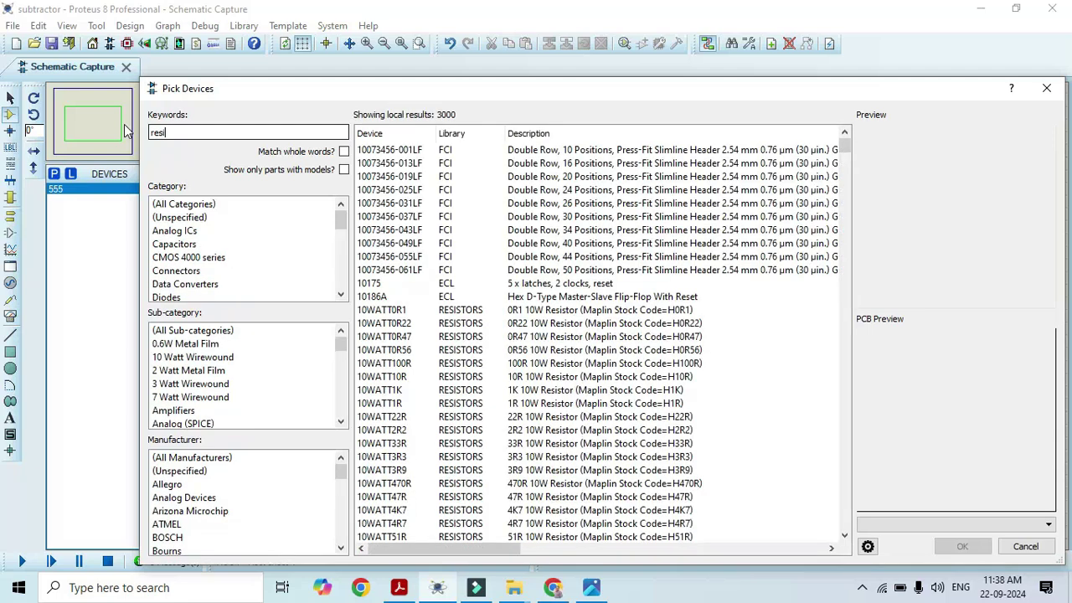
type("stor")
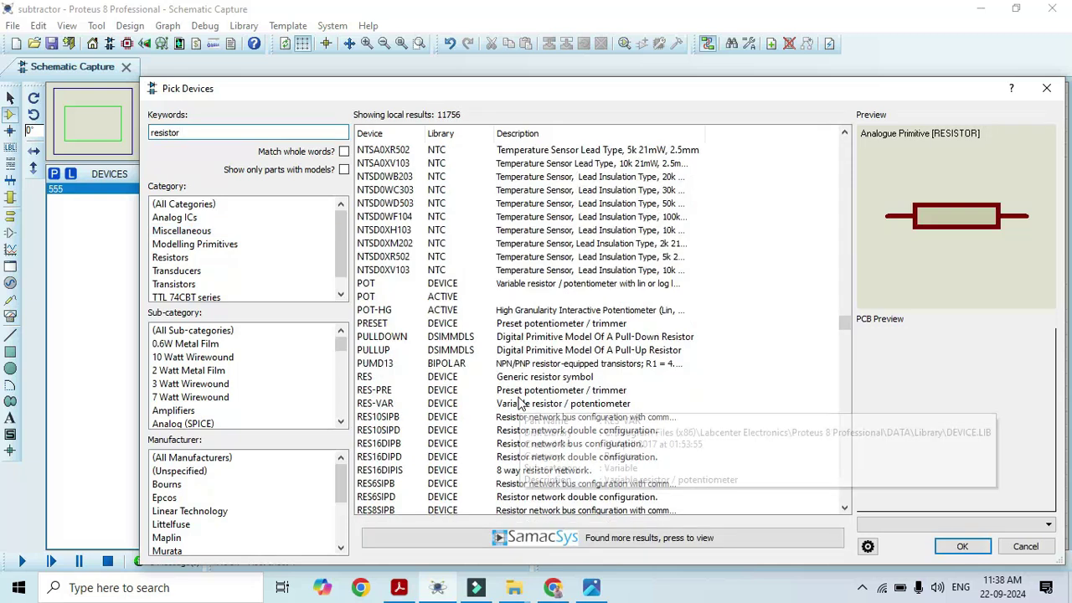
left_click(576, 378)
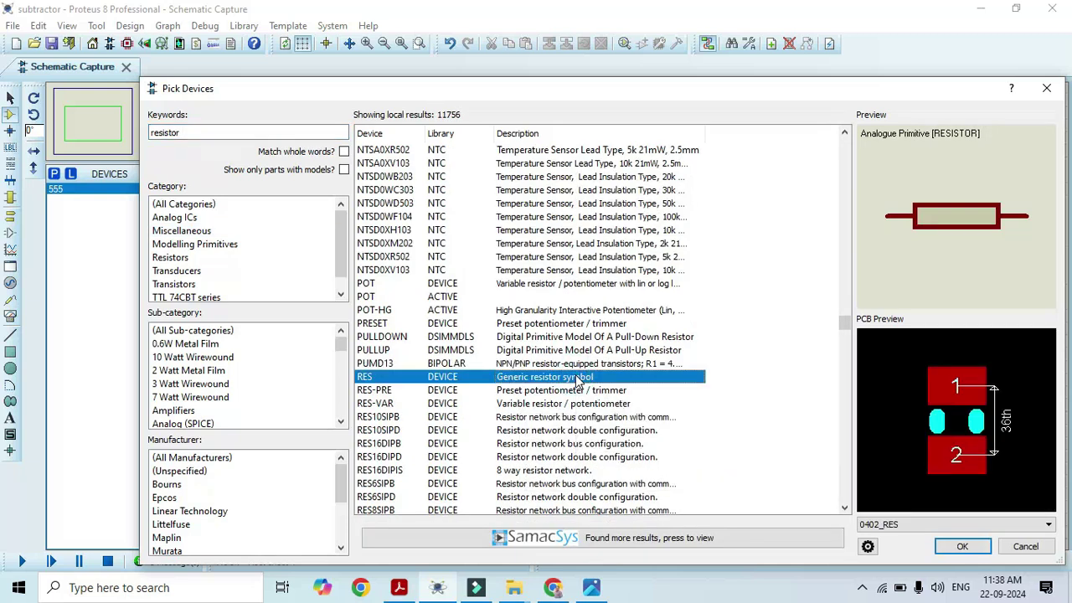
double_click(576, 379)
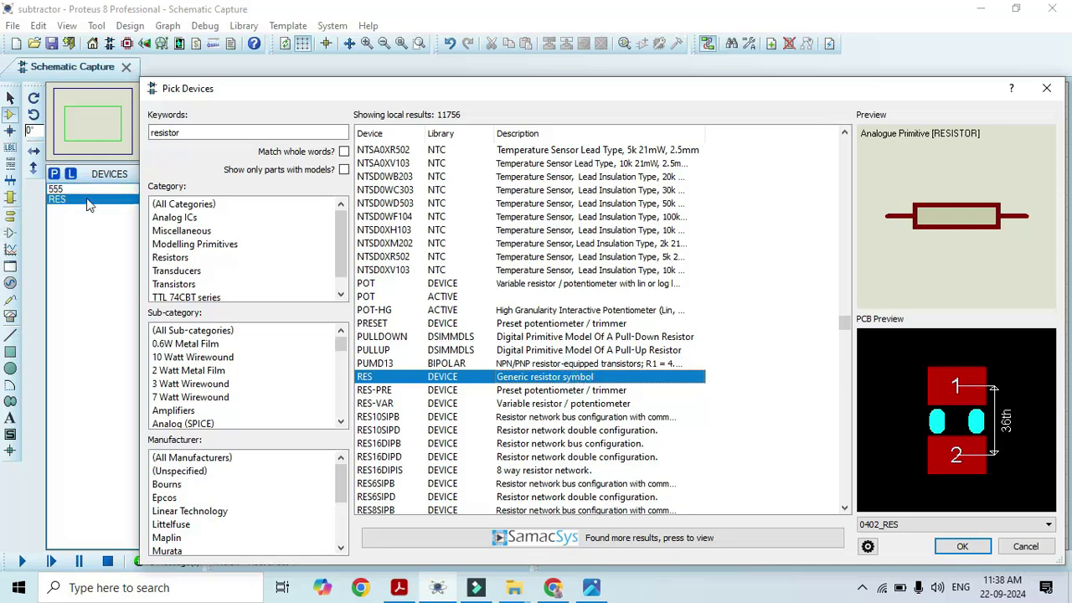
Search 'capacitor' and add the CAP and CAP-ELEC capacitors to the device list.
double_click(227, 133)
type("ca")
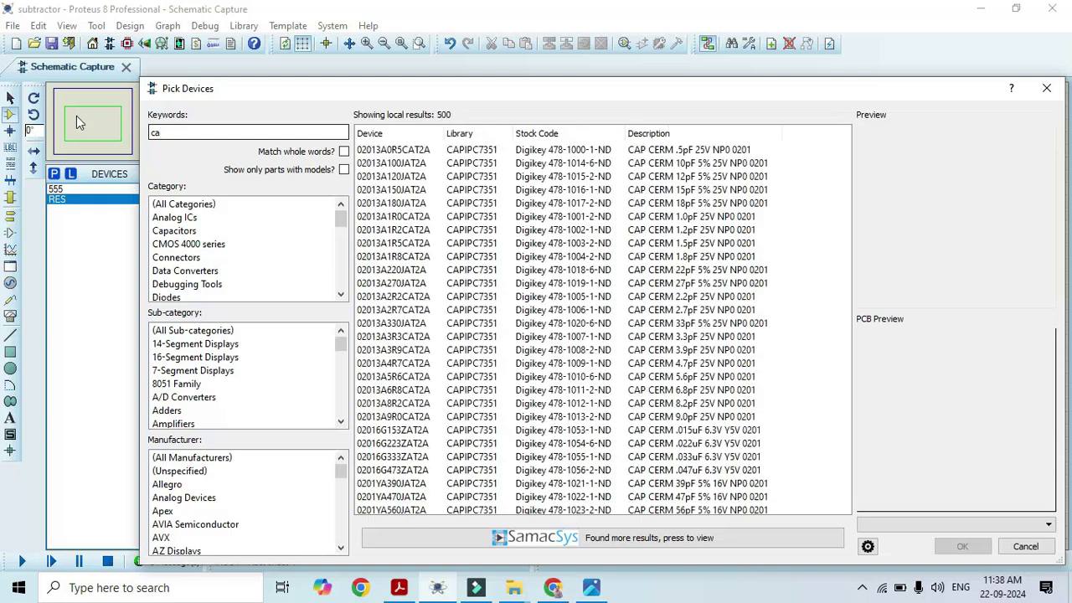
type("pacitor")
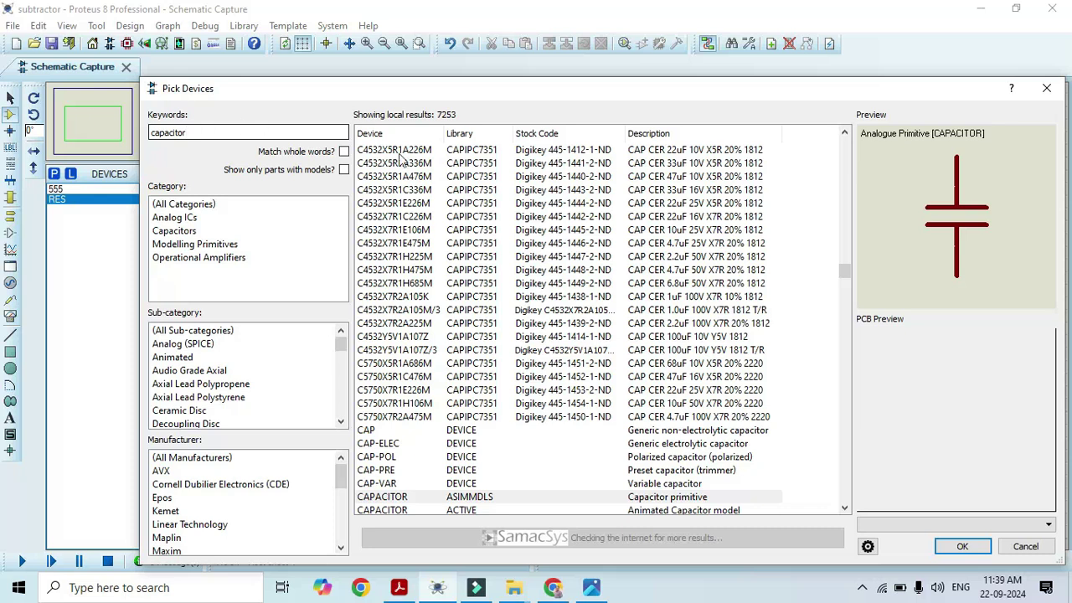
left_click(641, 432)
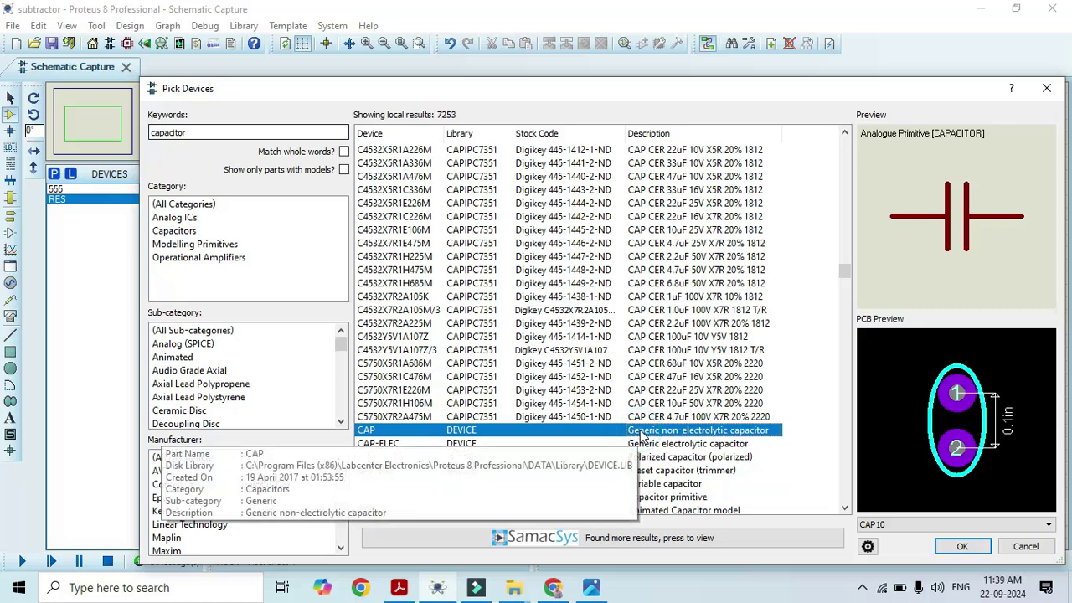
double_click(641, 430)
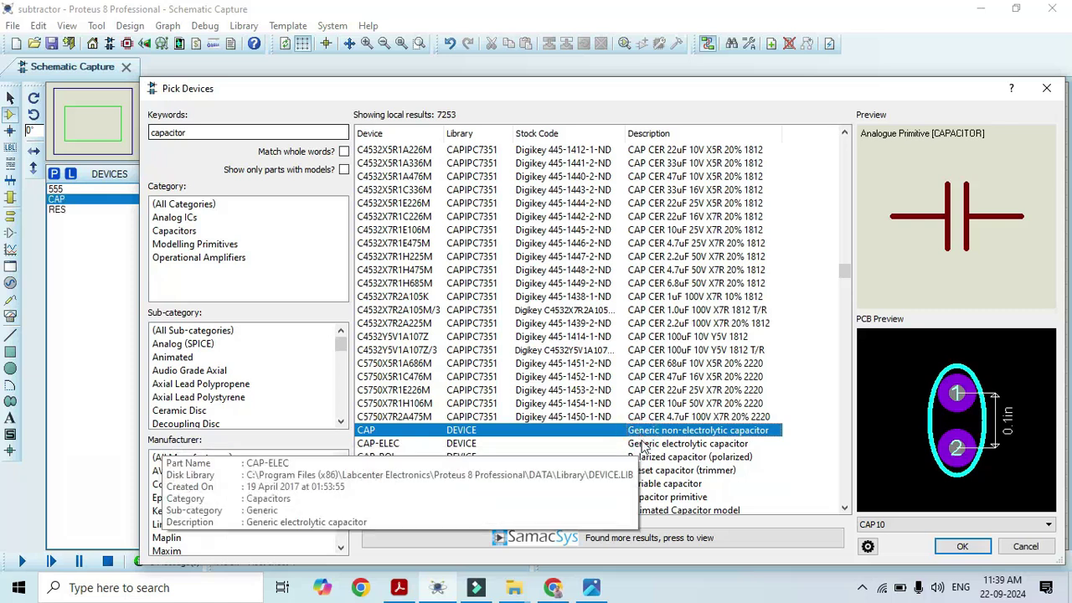
left_click(643, 445)
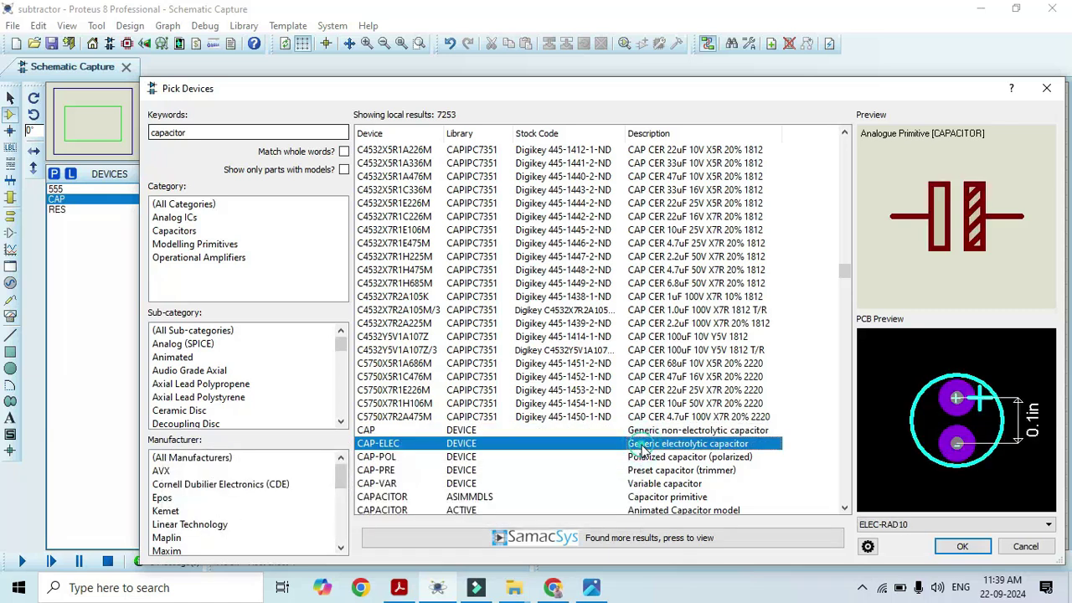
double_click(643, 446)
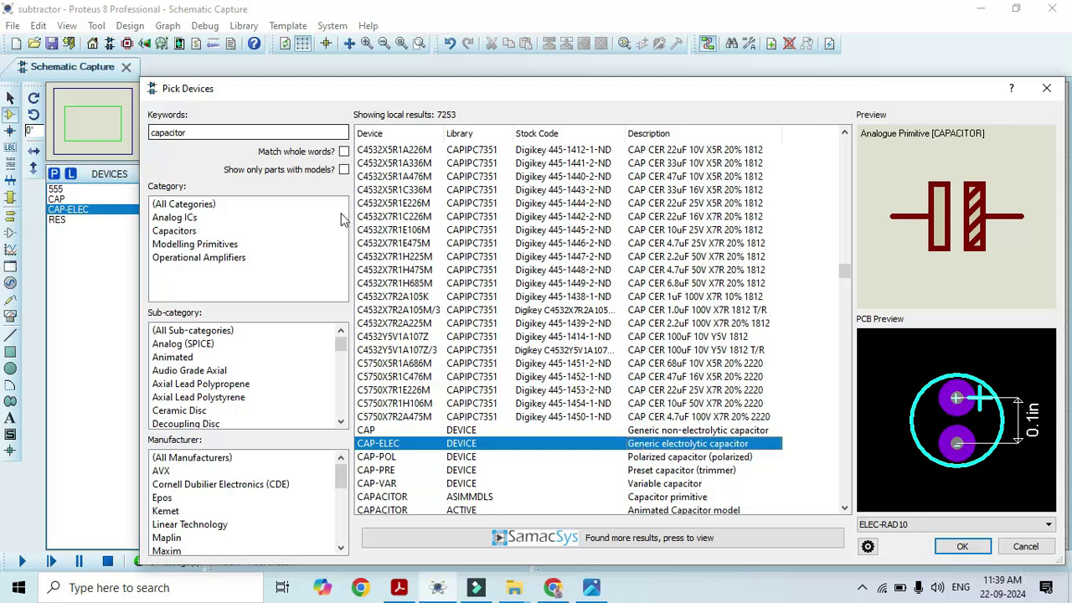
left_click(226, 132)
Search 'led' and add the blue LED-BLUE to the device list.
type("led")
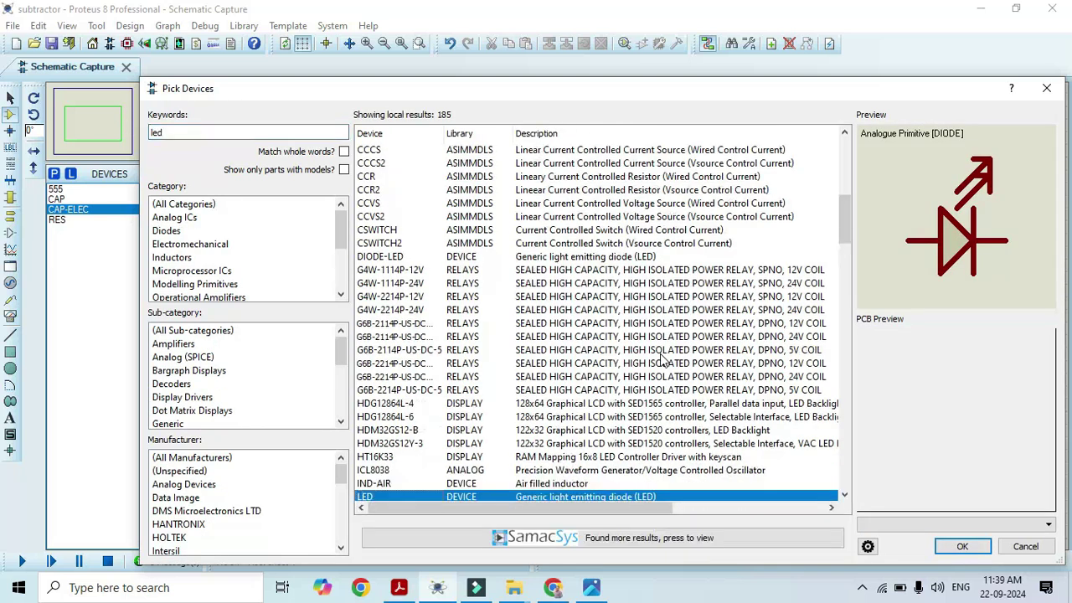
scroll(665, 344, "down", 3)
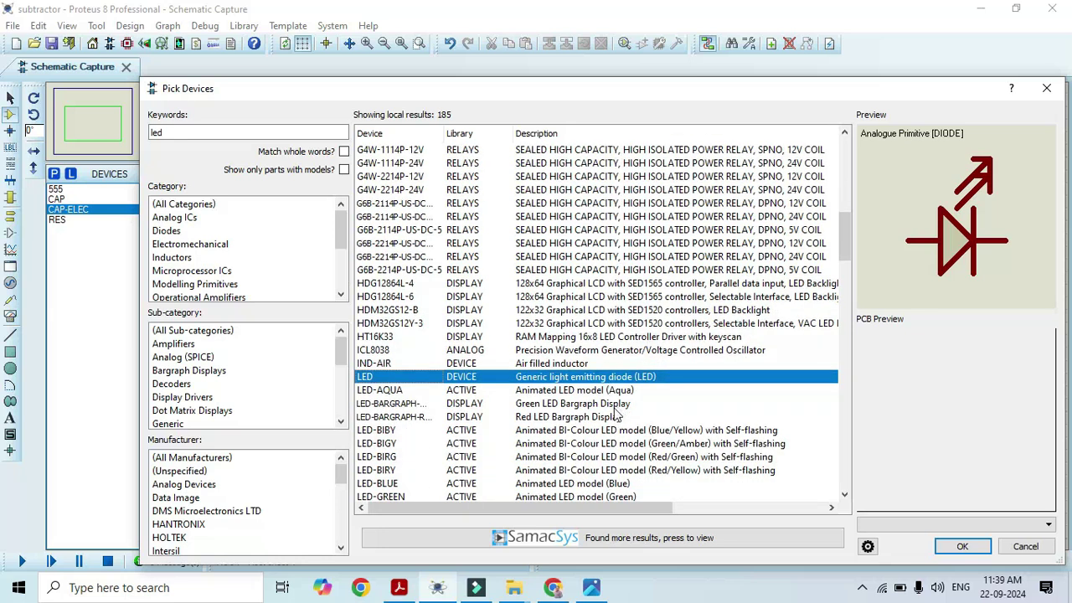
scroll(617, 416, "down", 1)
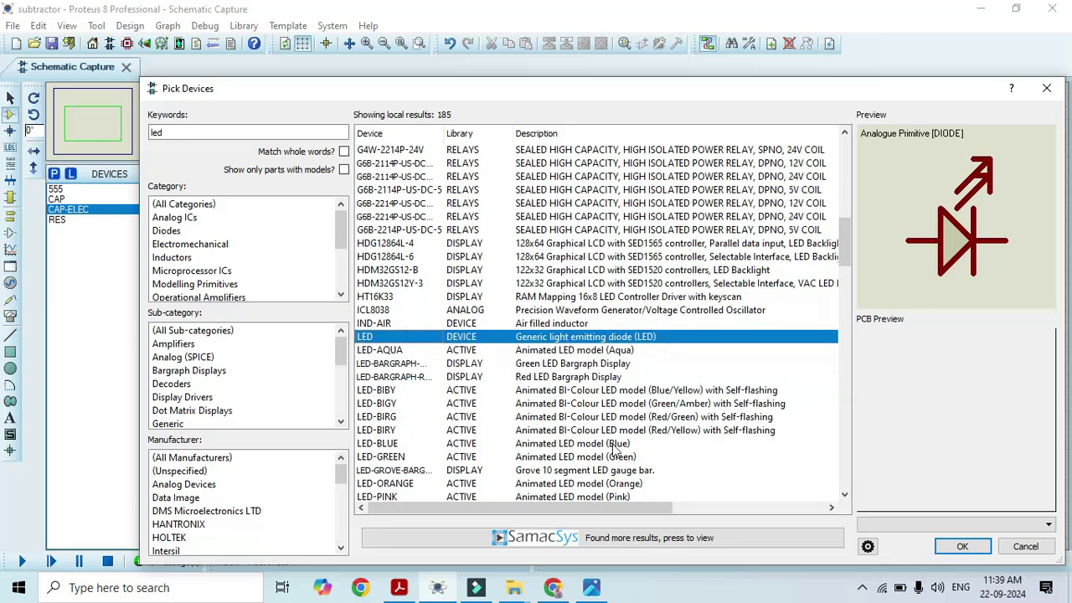
double_click(616, 450)
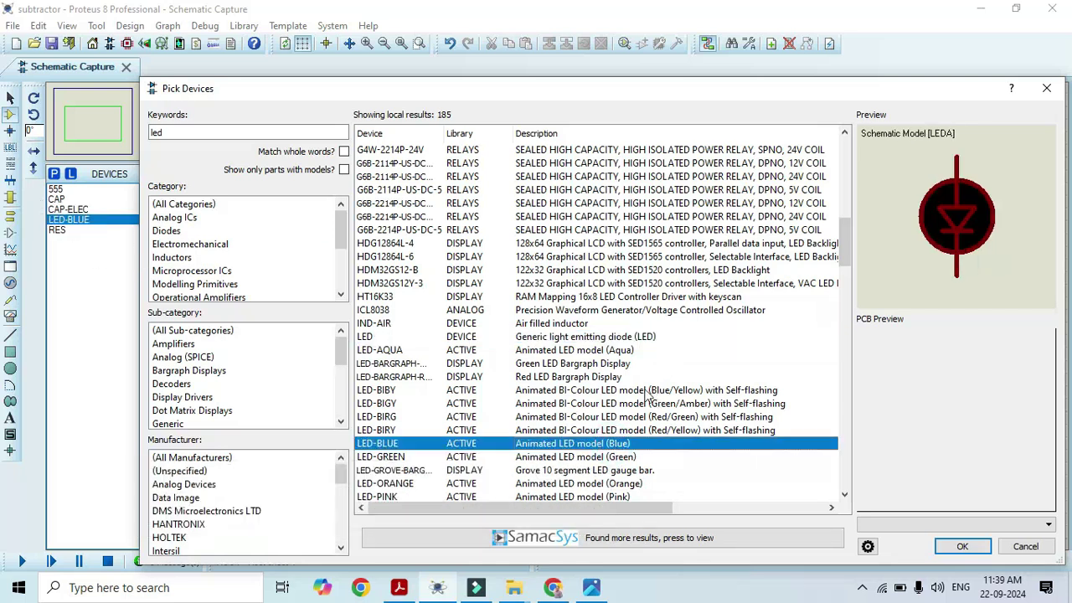
Search 'dc source', add the VSOURCE DC voltage source, and close Pick Devices.
left_click(212, 134)
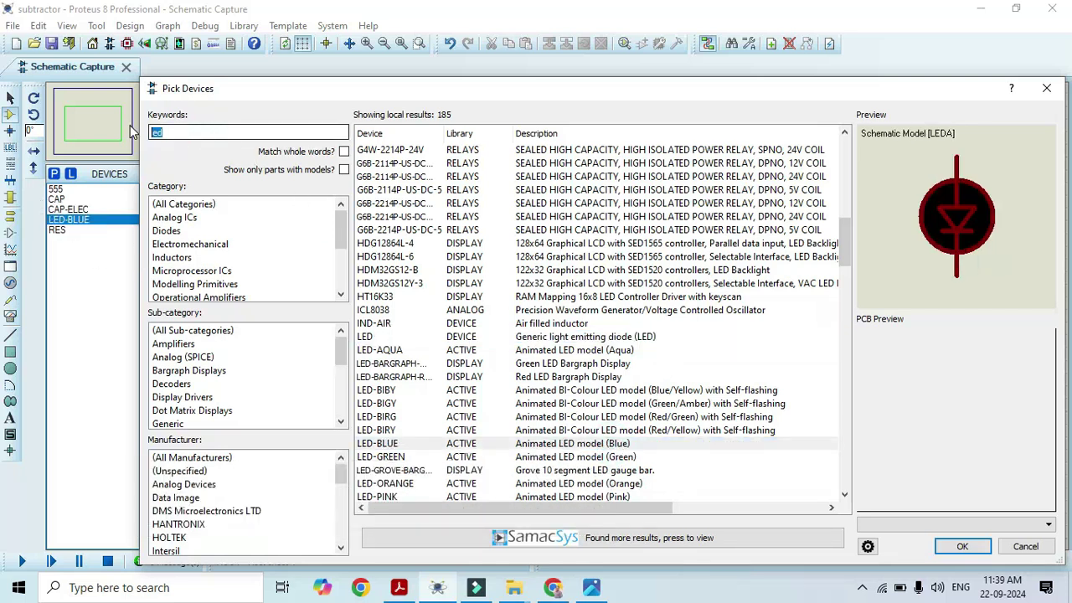
type("dc sourc")
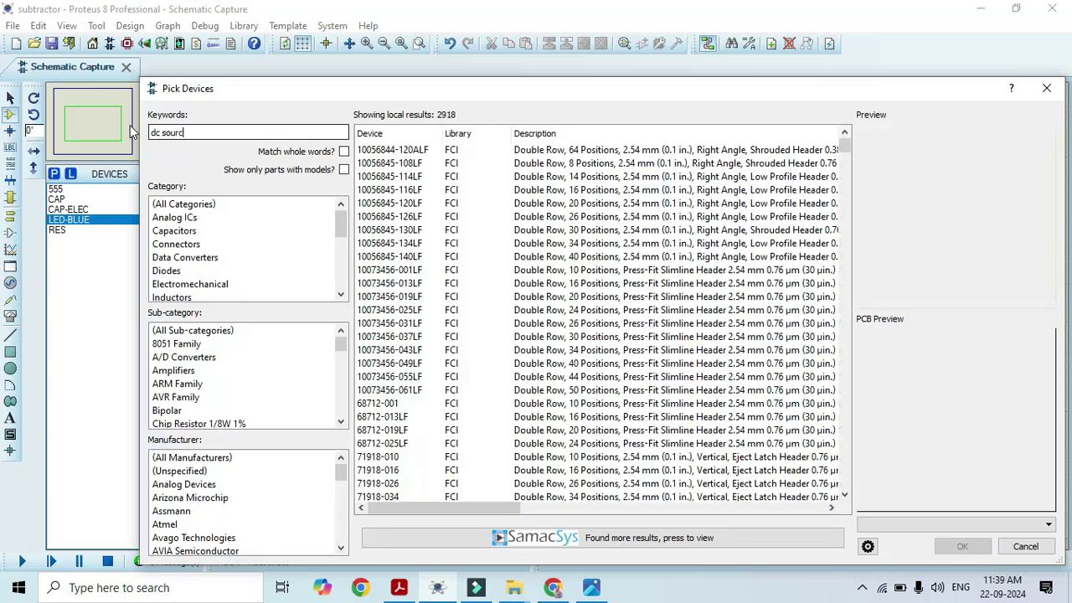
type("e")
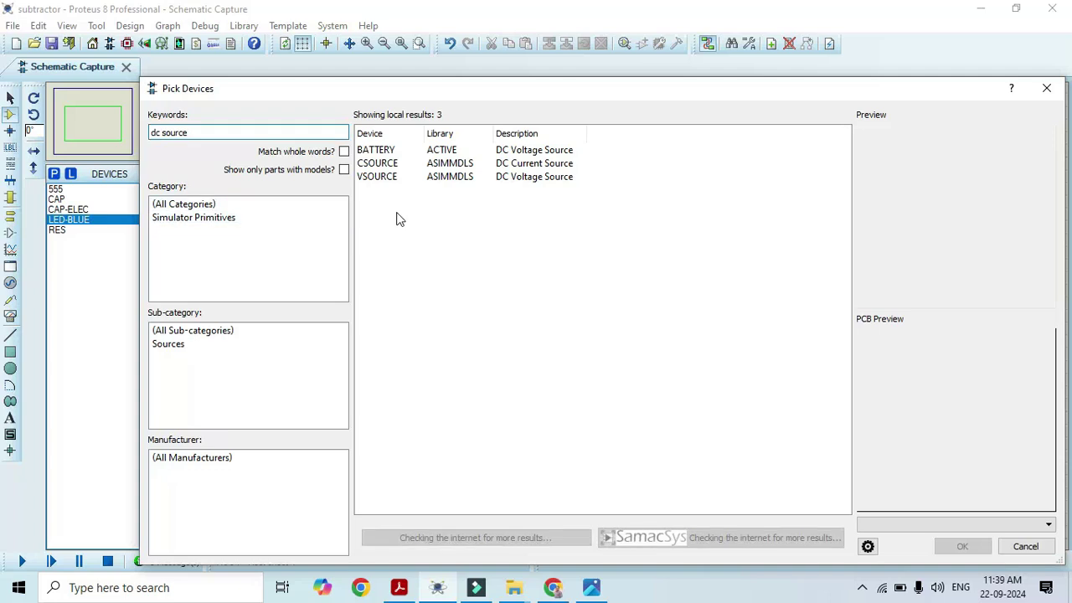
left_click(387, 178)
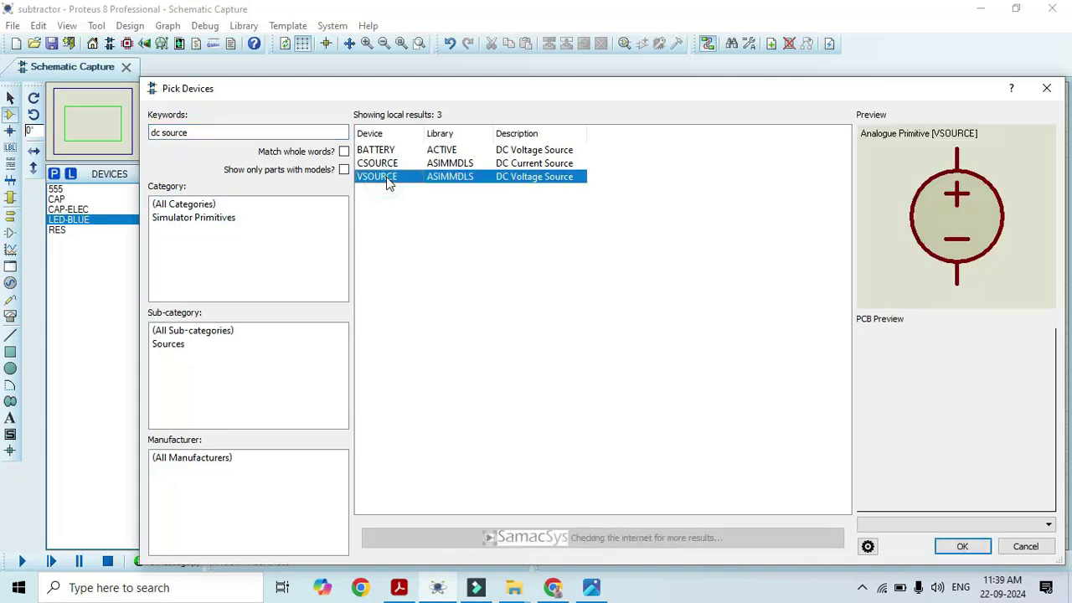
double_click(385, 179)
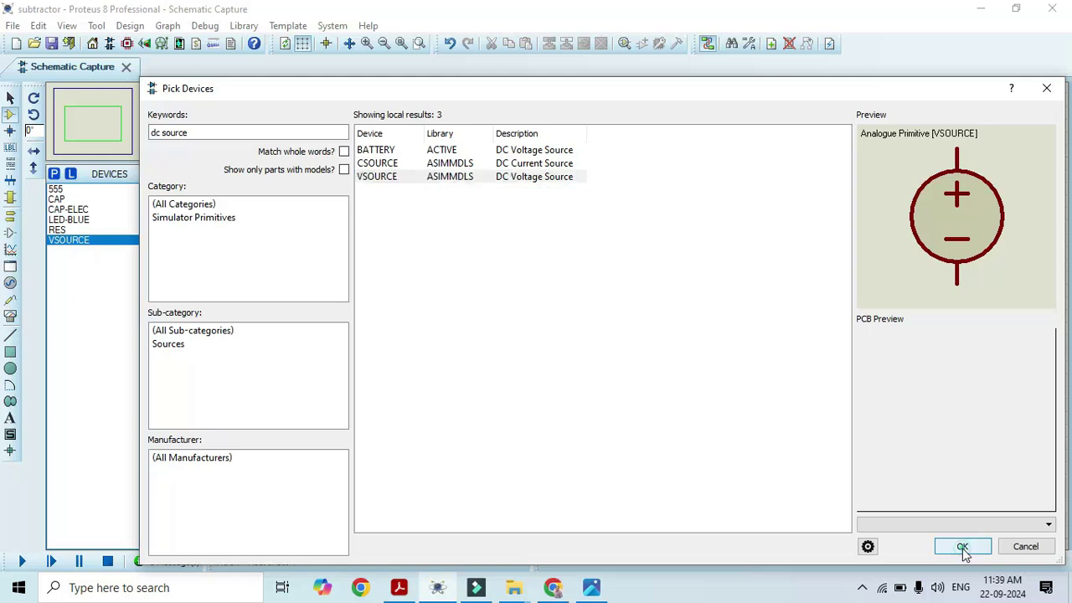
left_click(963, 547)
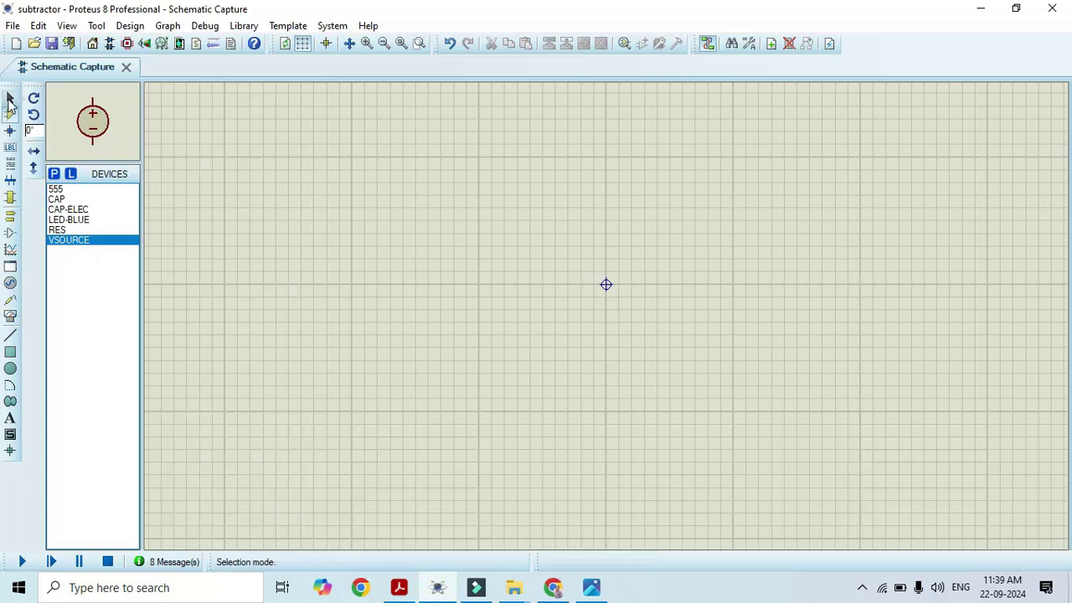
Recentre the view and place the 555 timer U1 near the sheet centre.
left_click(10, 101)
left_click(88, 159)
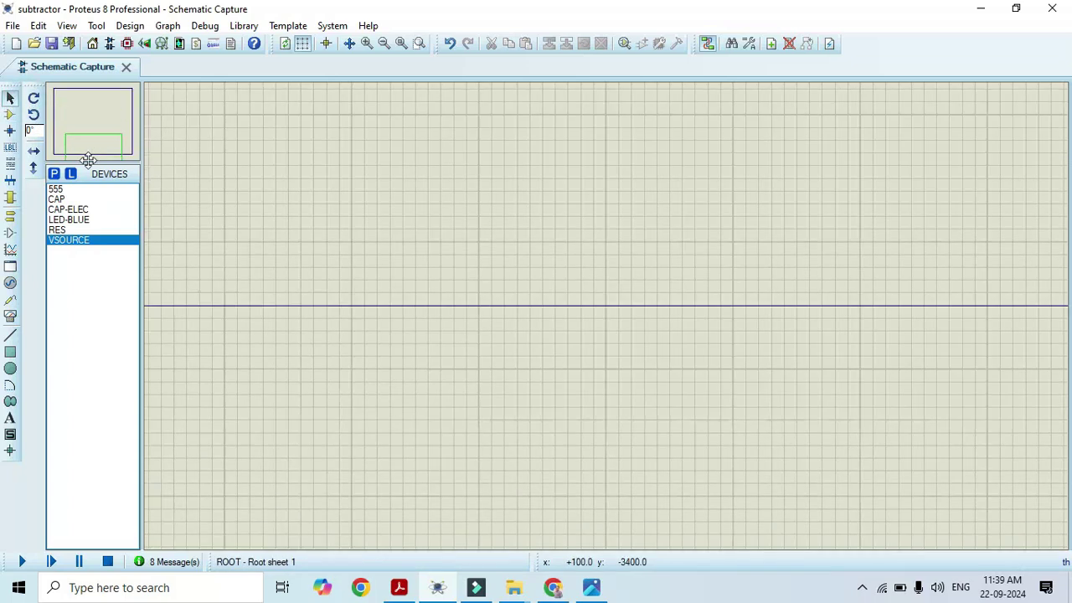
left_click(92, 121)
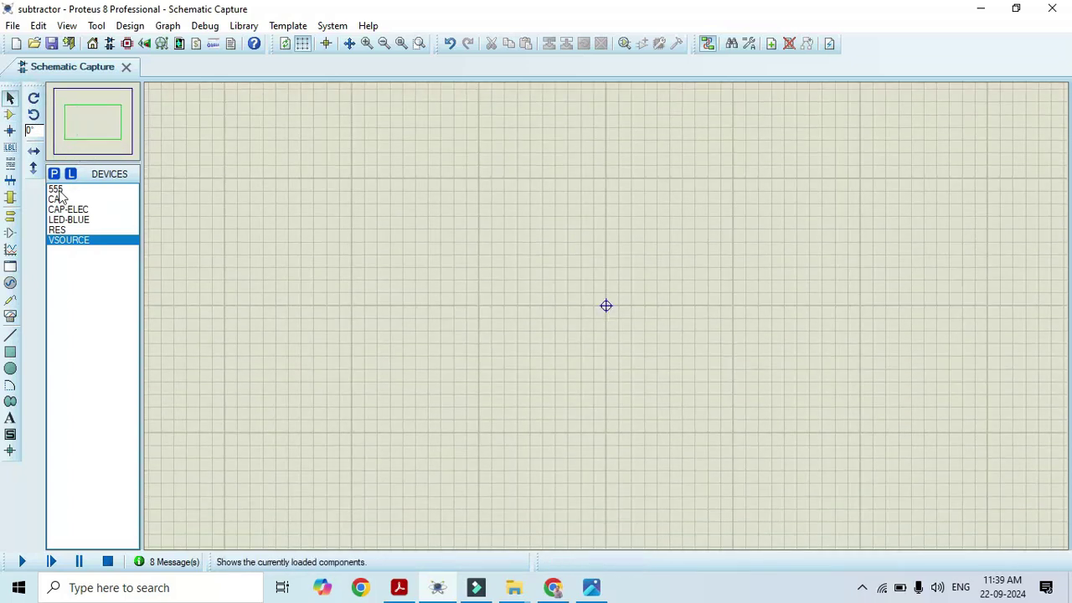
left_click(56, 189)
left_click(533, 303)
left_click(576, 320)
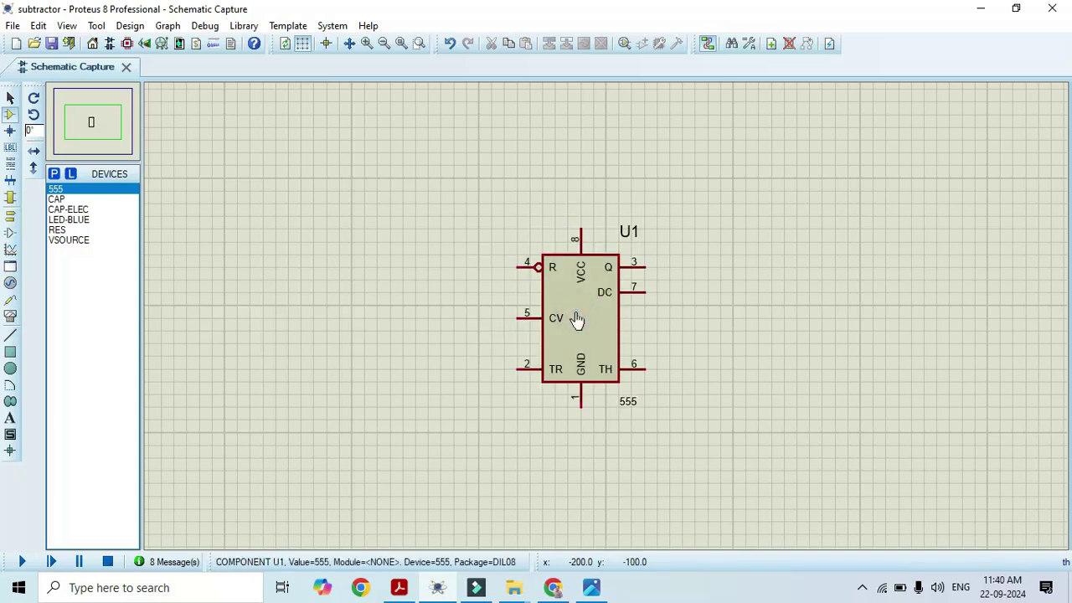
Rotate U1 90° clockwise so its pins face up and down.
left_click(576, 320)
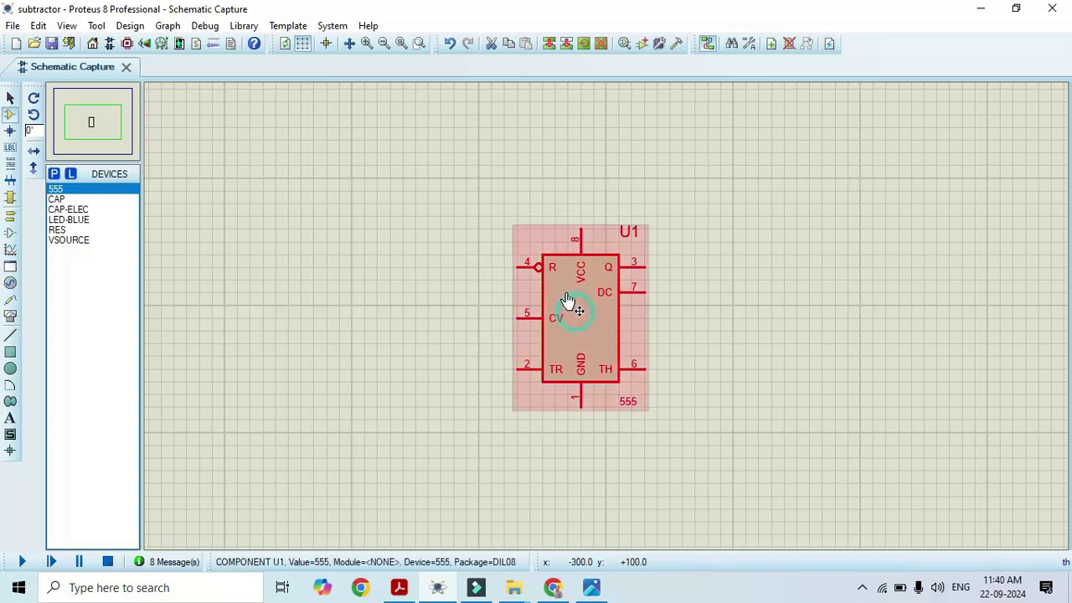
right_click(573, 311)
left_click(624, 193)
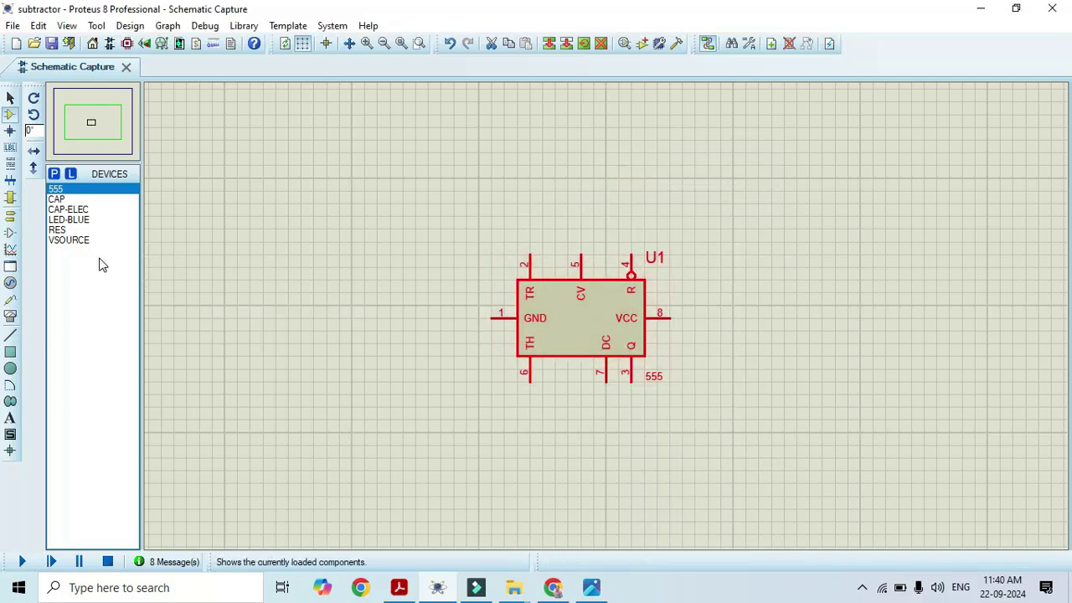
left_click(60, 231)
left_click(328, 220)
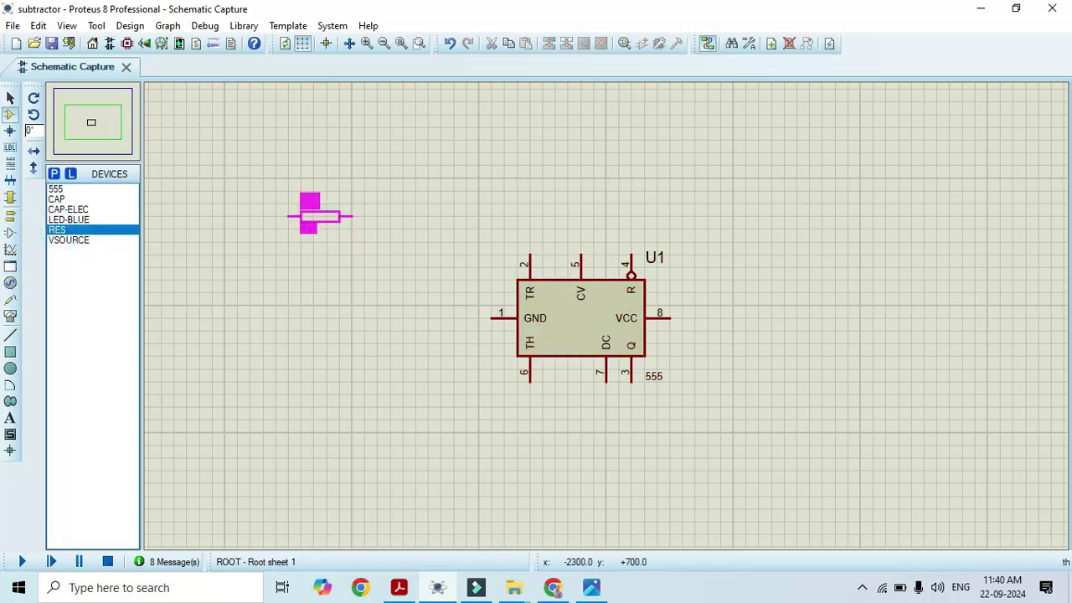
Place 10k resistors R1 and R2 left of the 555, with 1uF electrolytic C1 below them.
left_click(307, 216)
left_click(302, 280)
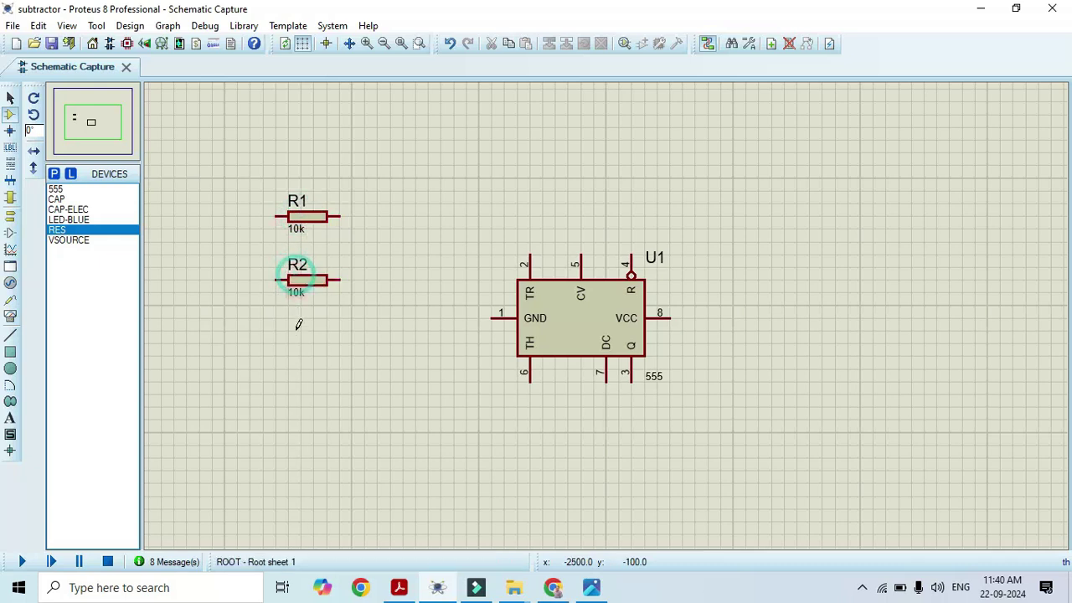
left_click(69, 210)
left_click(290, 349)
left_click(296, 356)
left_click_drag(238, 180, 365, 330)
Rotate R1 and R2 anticlockwise to vertical and stack R1 above R2 over C1.
right_click(333, 273)
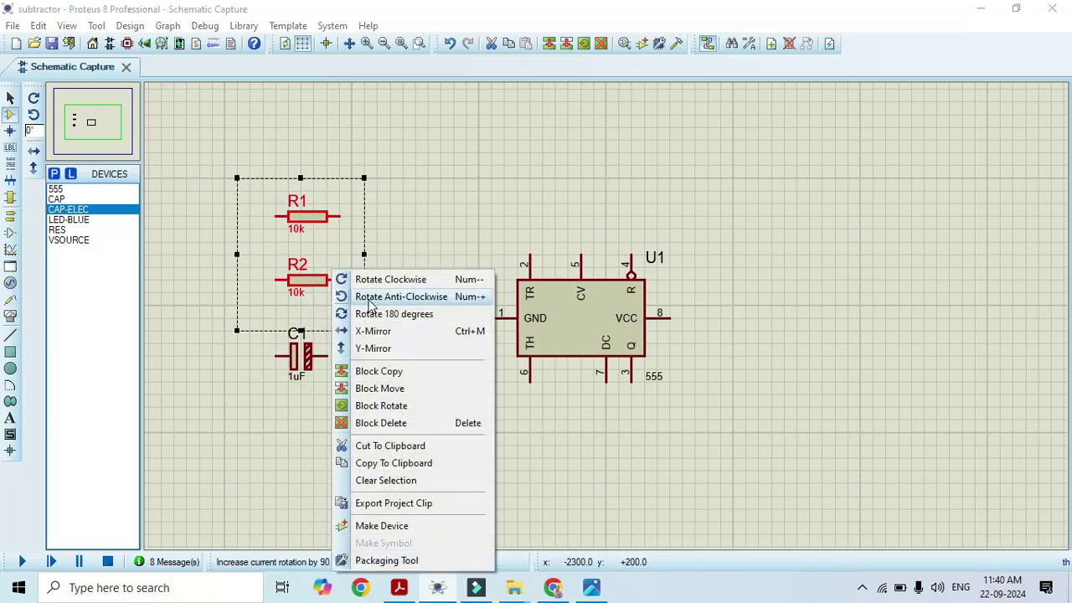
left_click(368, 297)
left_click(391, 383)
left_click_drag(223, 191, 301, 317)
left_click_drag(263, 247, 300, 165)
left_click(317, 220)
left_click_drag(399, 206, 288, 305)
left_click_drag(345, 245, 320, 270)
left_click(375, 418)
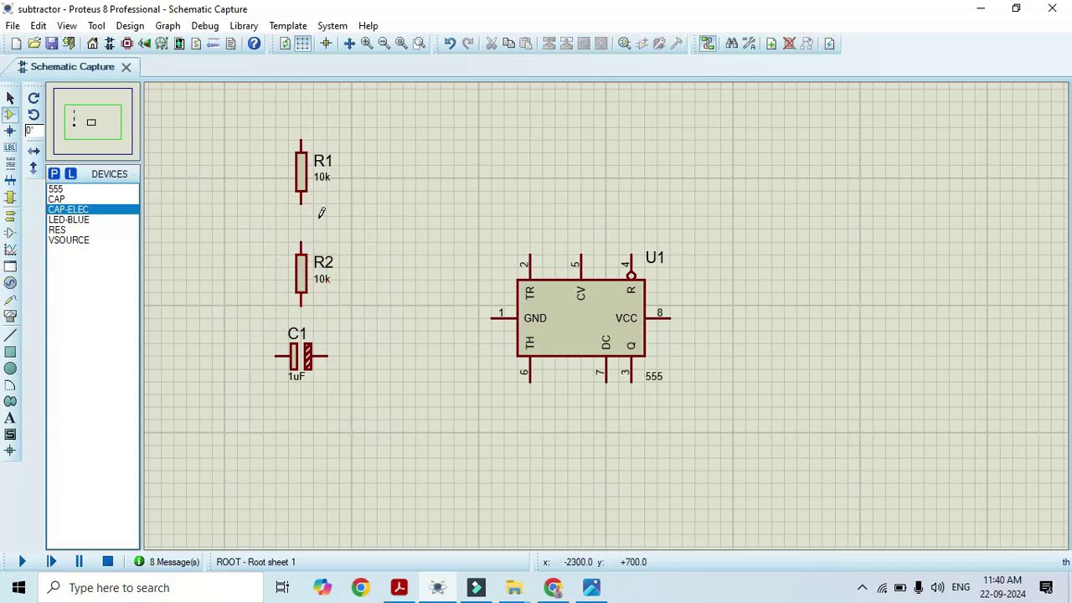
left_click(320, 180)
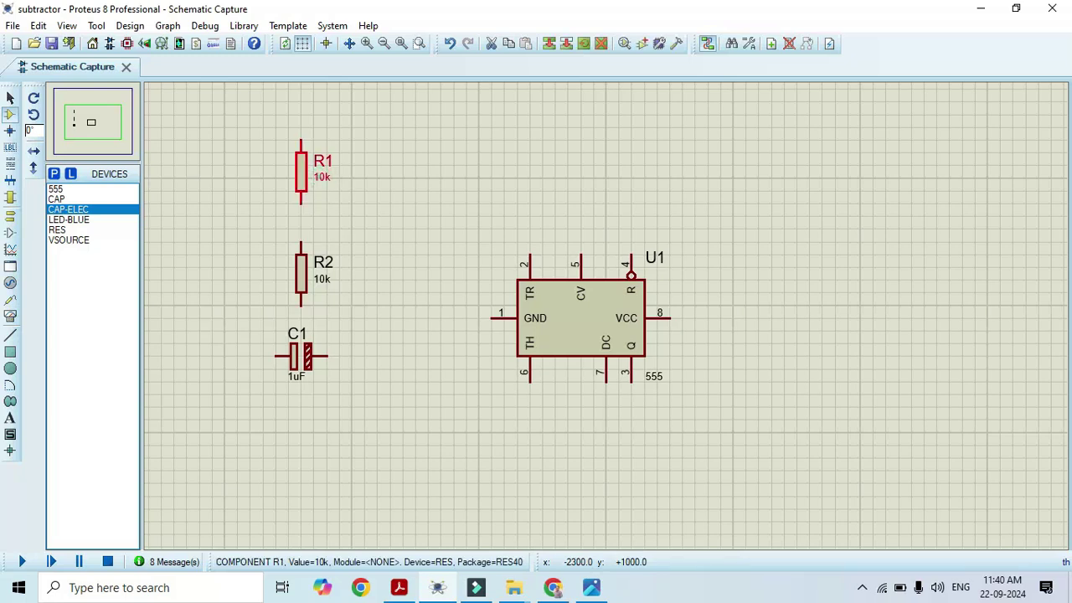
Edit resistor R1's value from 10k to 4.7k.
left_click(321, 177)
left_click(457, 162)
key("BackSpace")
type("4.7")
left_click(592, 445)
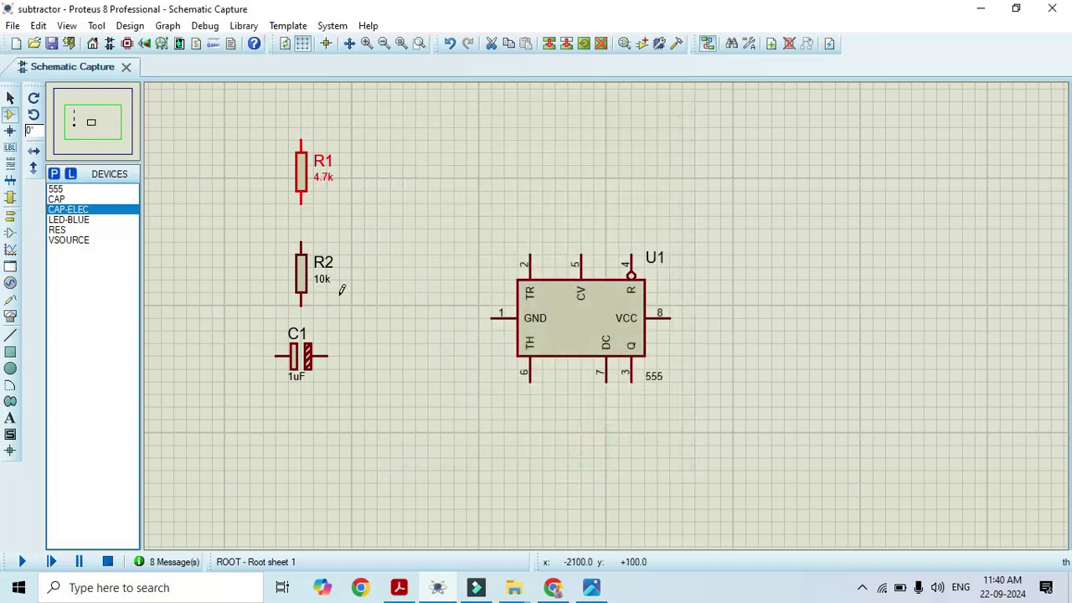
left_click_drag(249, 330, 390, 433)
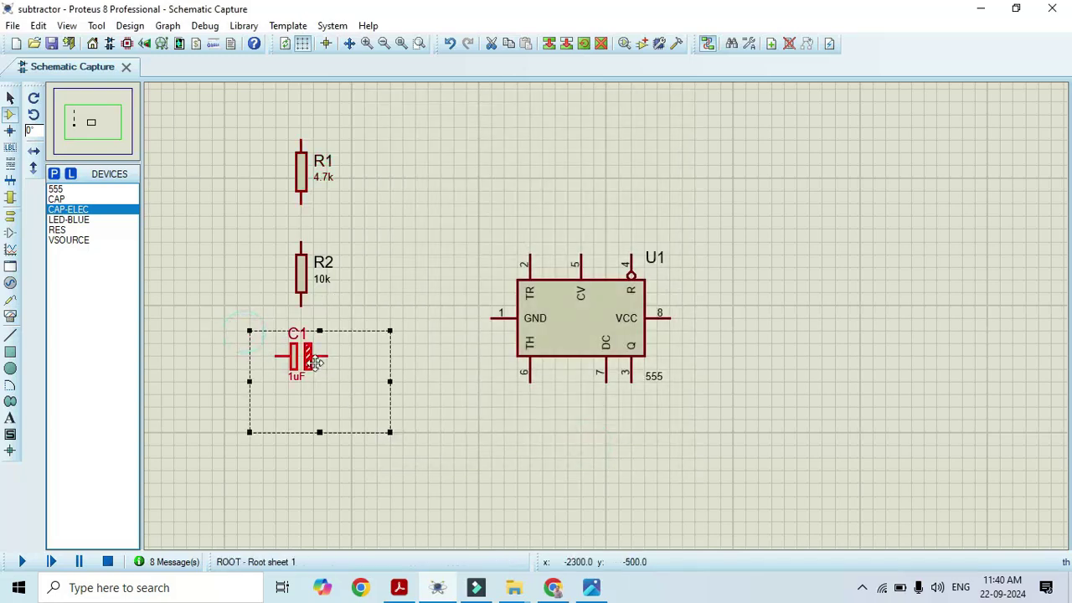
Rotate capacitor C1 anticlockwise until it stands vertical.
right_click(330, 355)
left_click(434, 82)
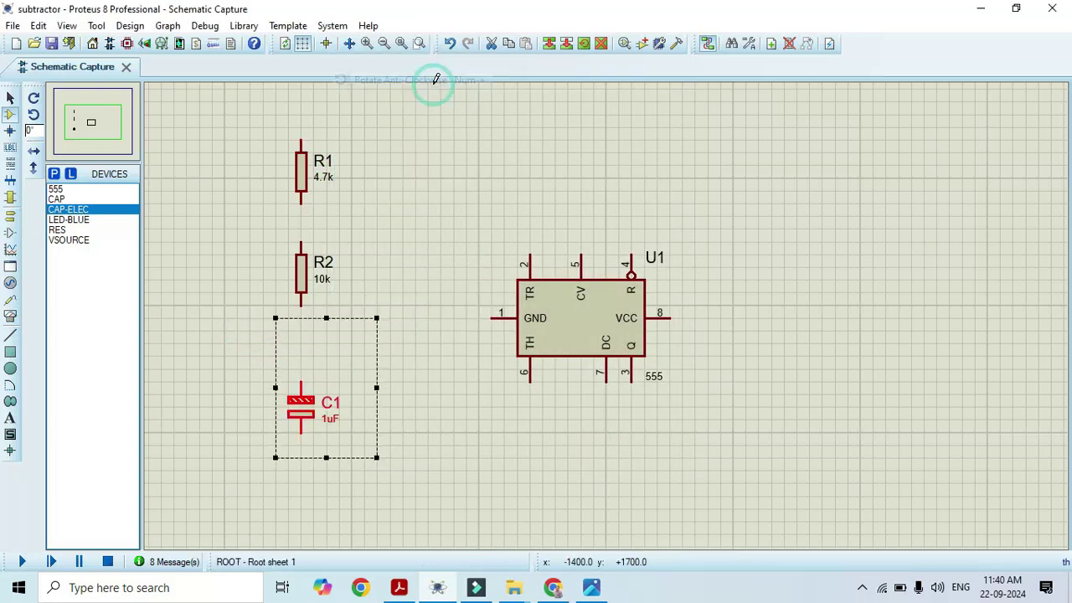
right_click(350, 407)
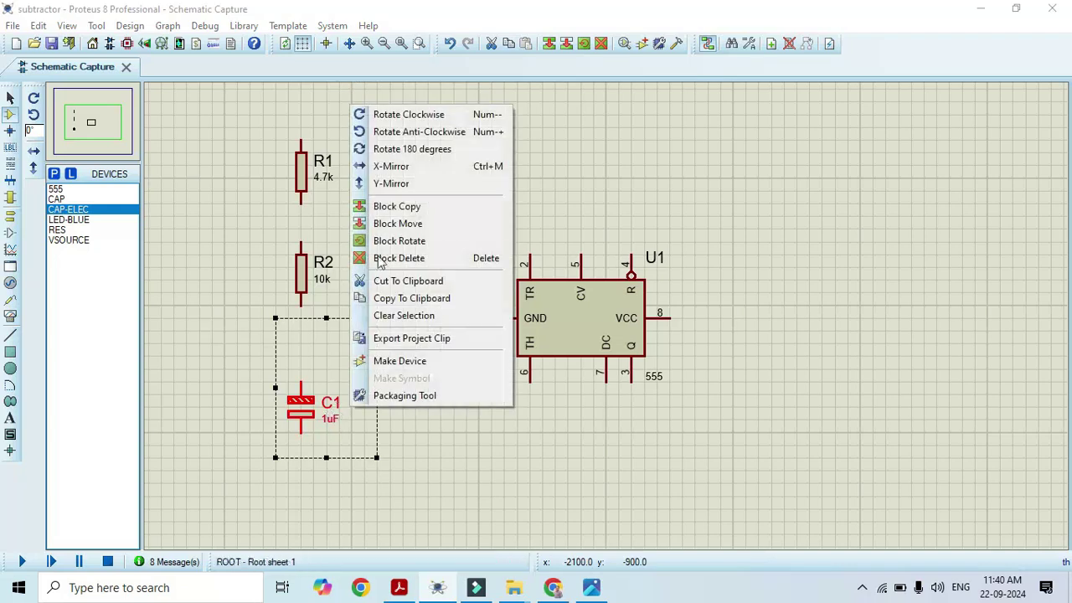
left_click(424, 131)
right_click(347, 408)
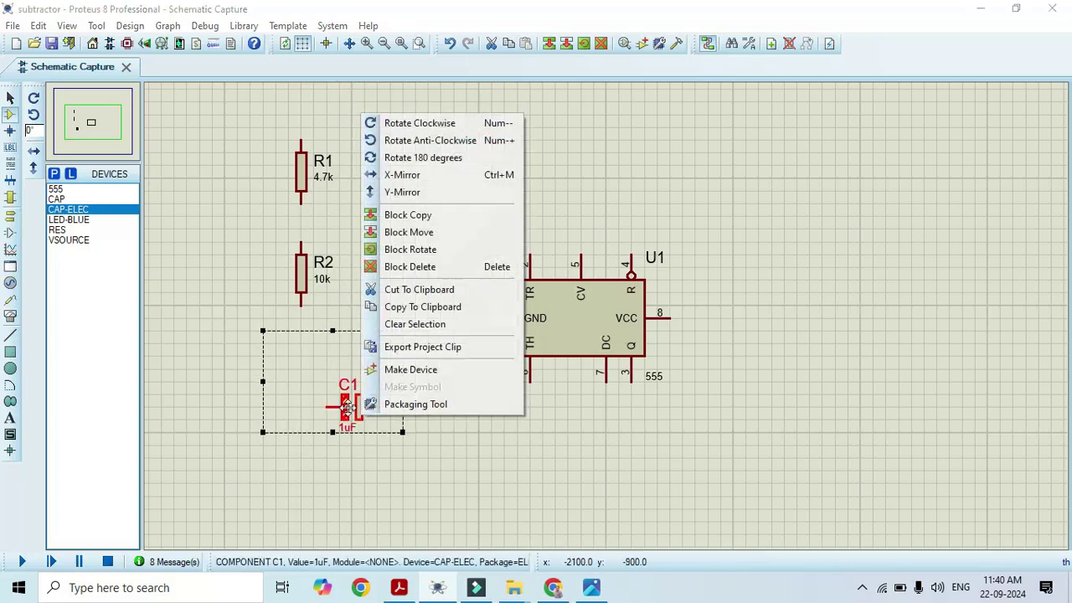
left_click(425, 141)
left_click(436, 388)
Move C1 directly beneath R2 and open its 1uF value for editing.
left_click_drag(287, 330, 403, 407)
left_click_drag(356, 375, 306, 375)
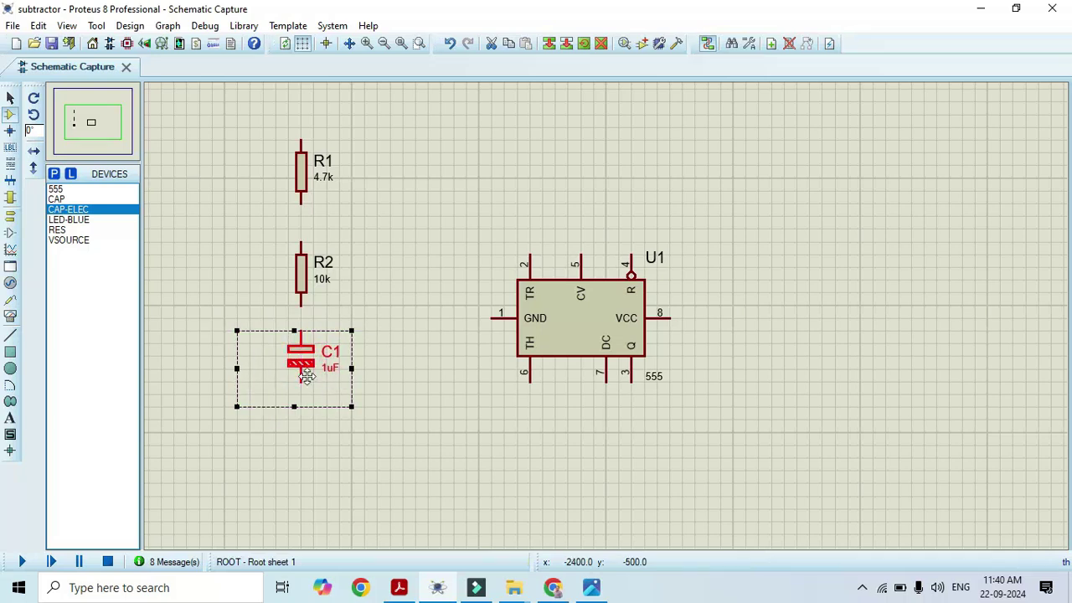
left_click(347, 447)
left_click(325, 374)
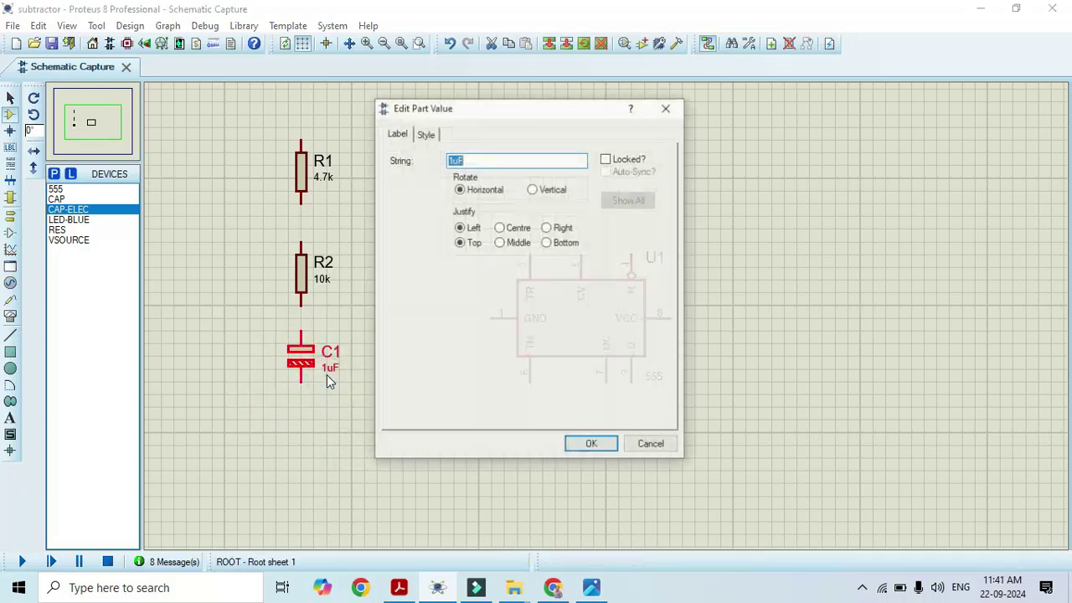
Change C1's value string from 1uF to 10uF.
left_click(455, 160)
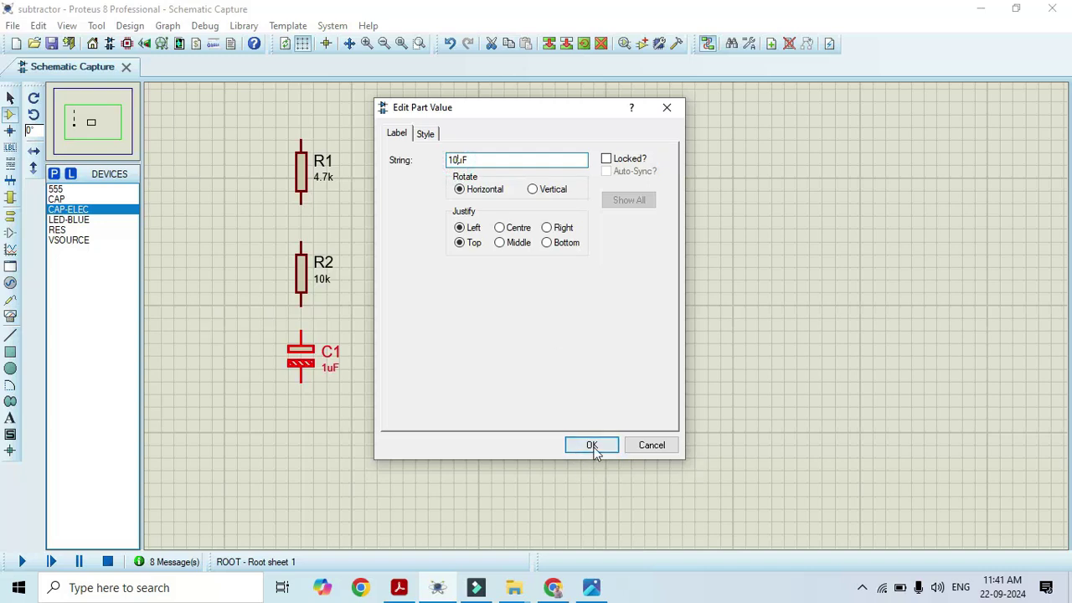
left_click(591, 446)
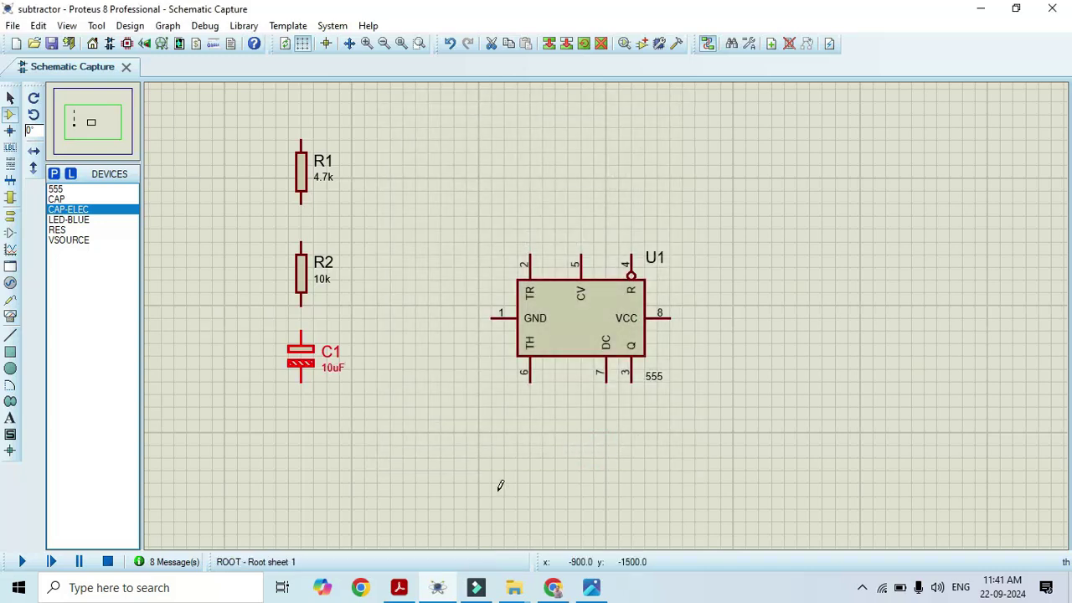
left_click(300, 305)
Wire R2's bottom to C1's top and R1's bottom to R2's top, then pick VSOURCE.
left_click(301, 333)
left_click(300, 202)
left_click(300, 242)
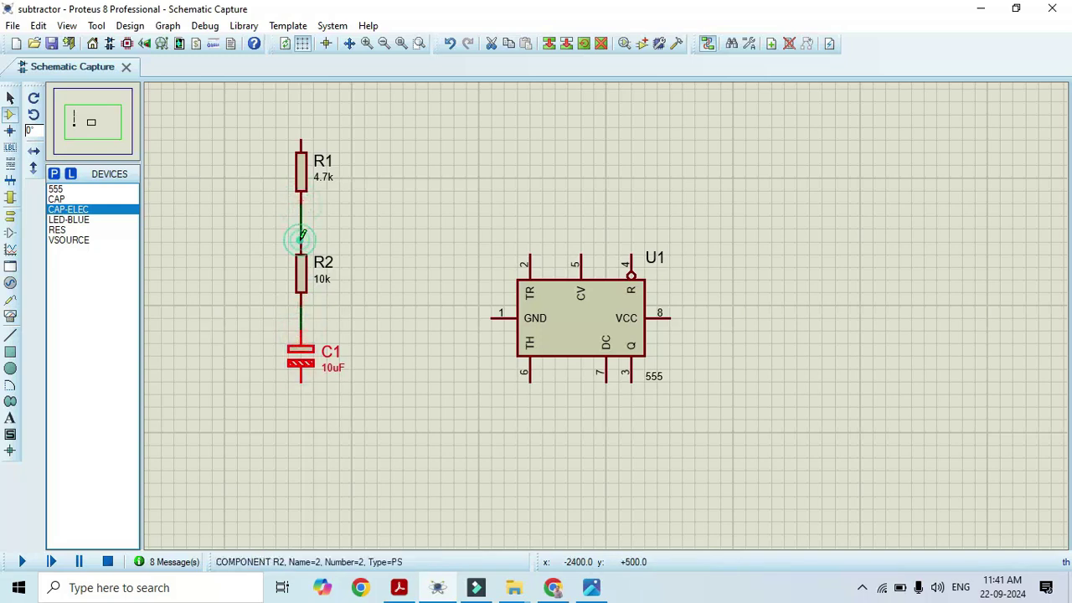
left_click(68, 240)
left_click(755, 142)
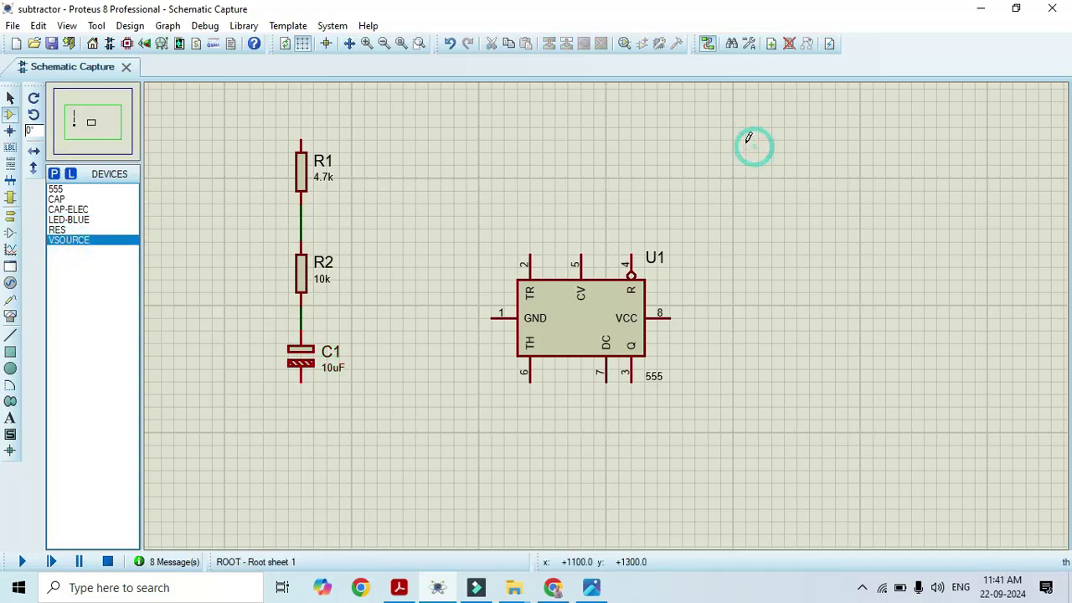
Place V1 above the 555 and wire U1 reset pin 4 and VCC pin 8 to its positive terminal.
left_click(719, 121)
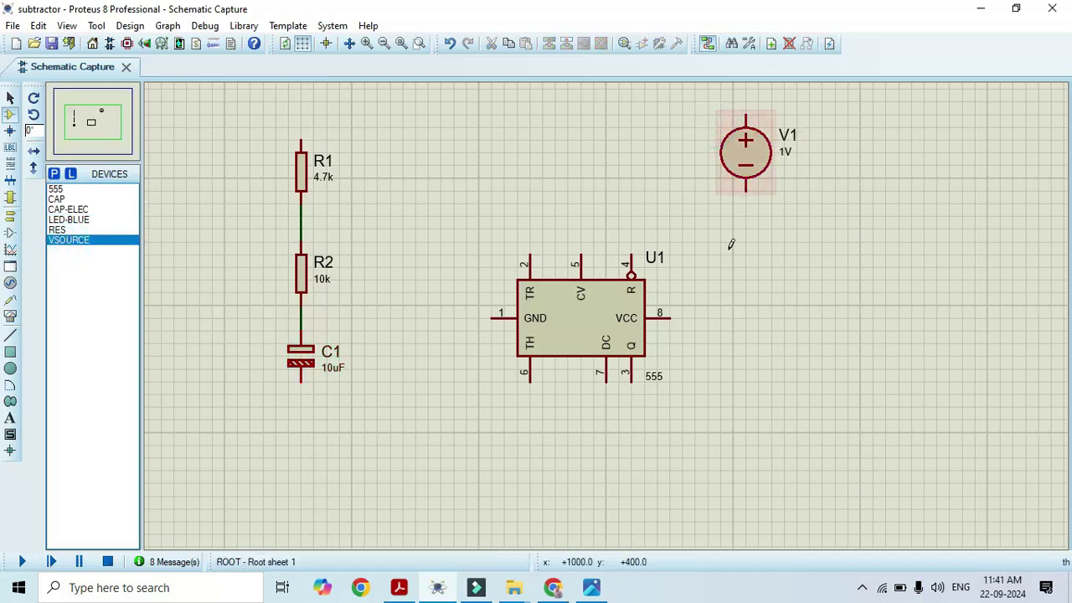
left_click(630, 251)
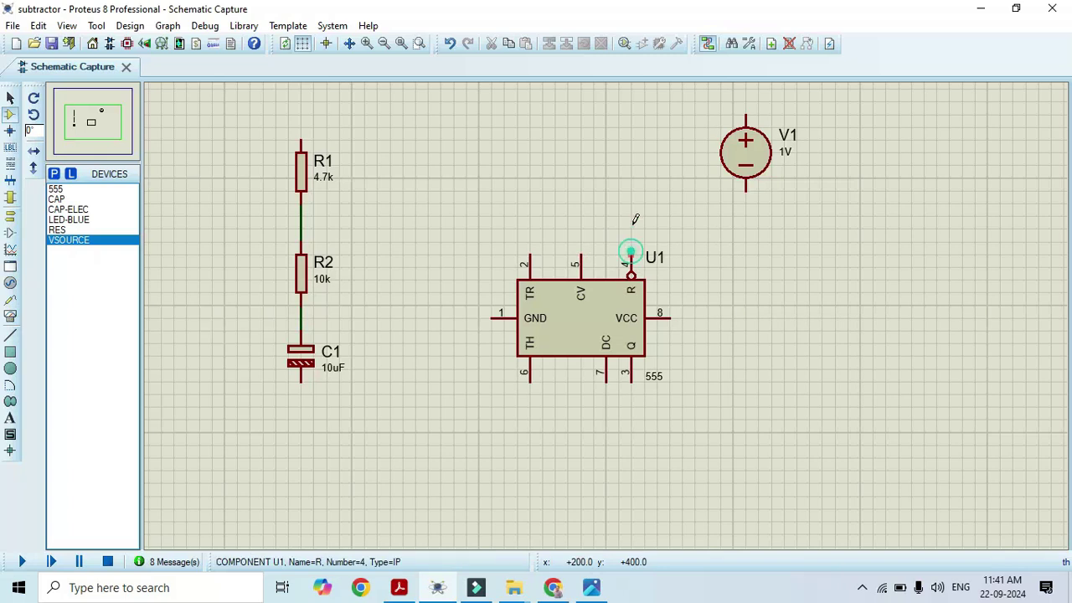
left_click(746, 109)
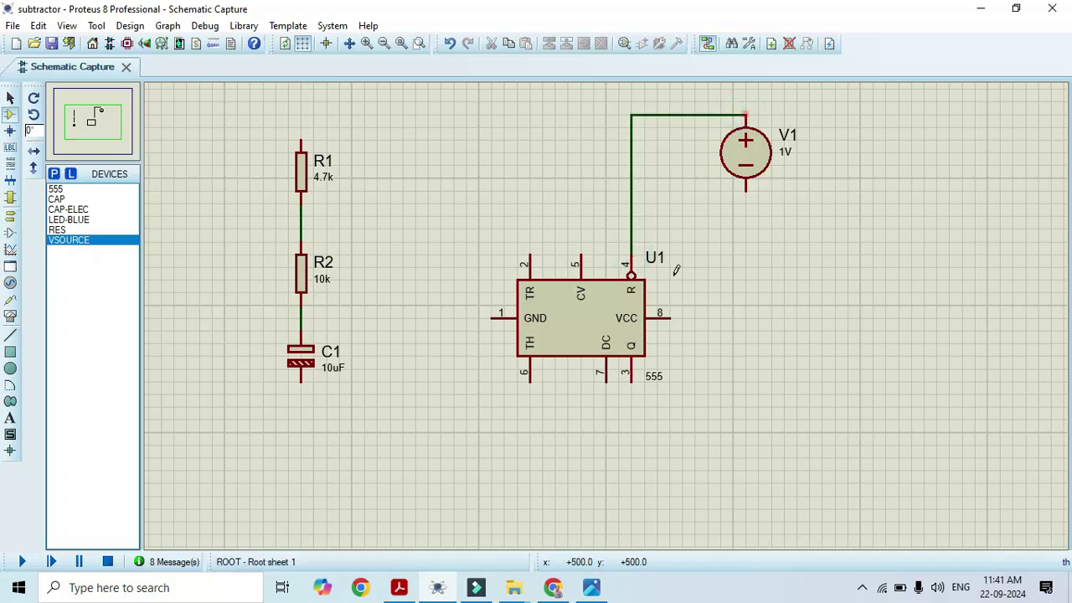
left_click(670, 316)
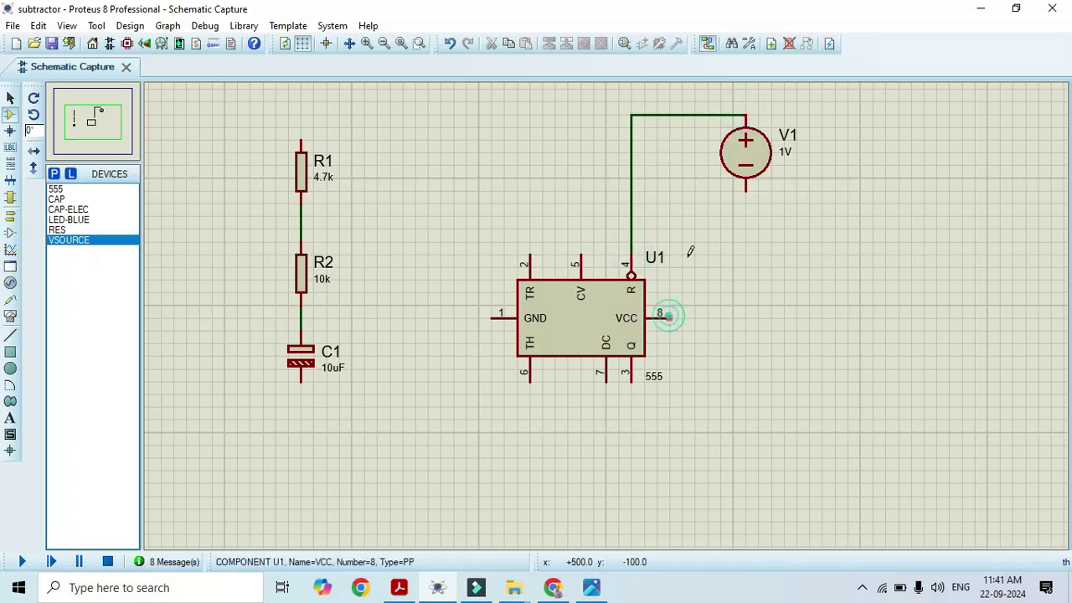
left_click(631, 203)
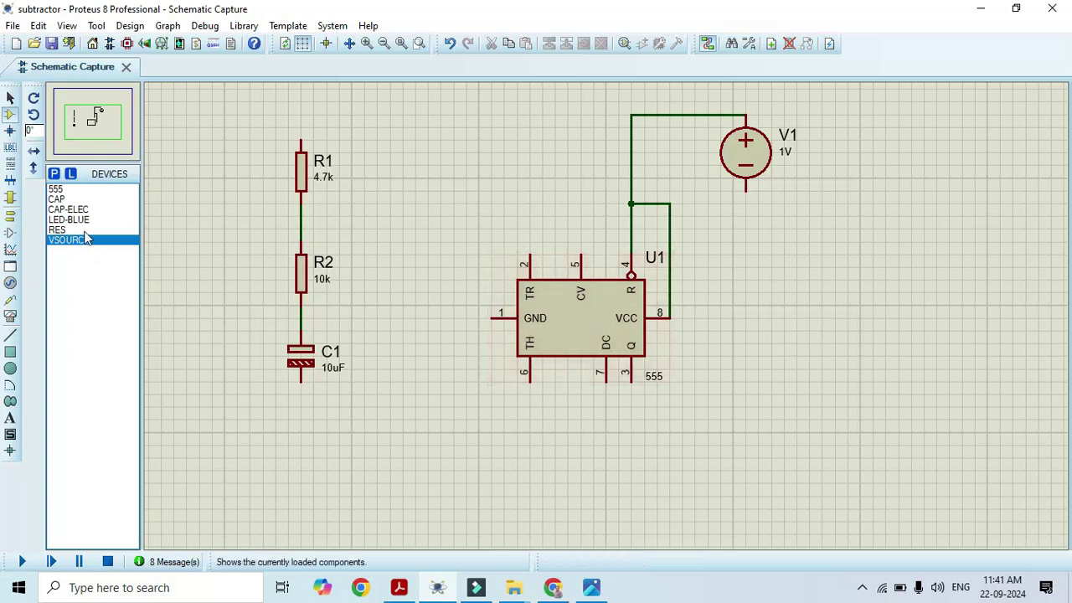
left_click(10, 216)
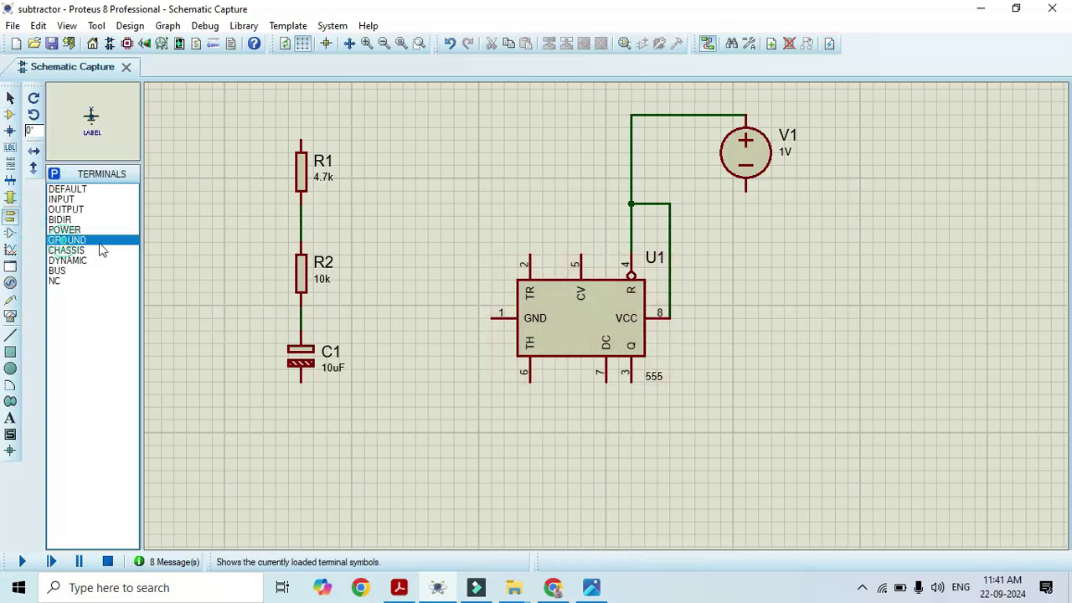
Place a ground terminal below V1 and wire V1's negative terminal down to it.
left_click(745, 254)
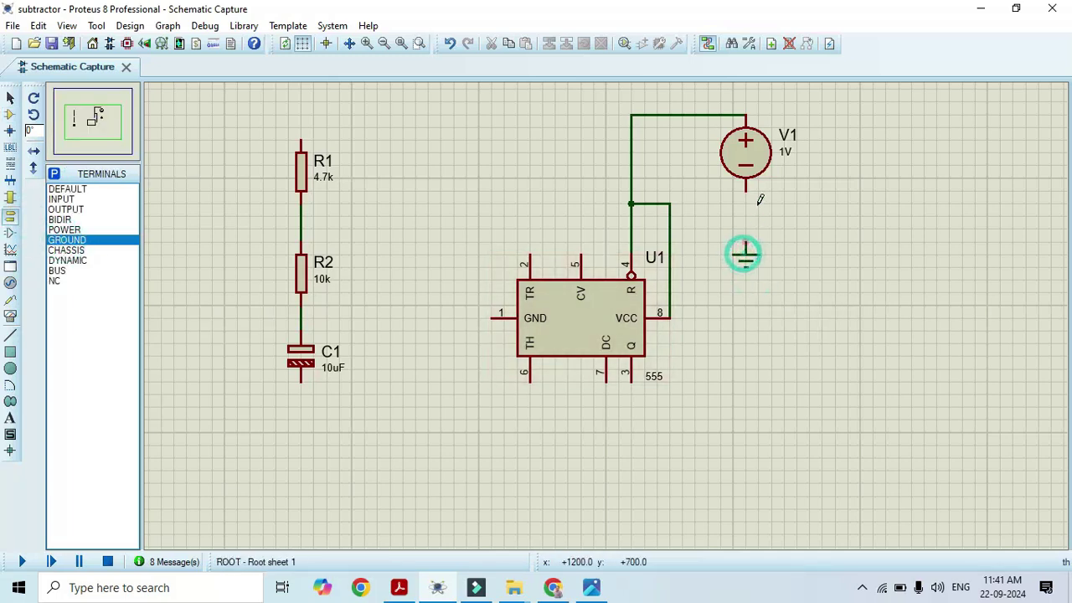
left_click(748, 190)
left_click(745, 241)
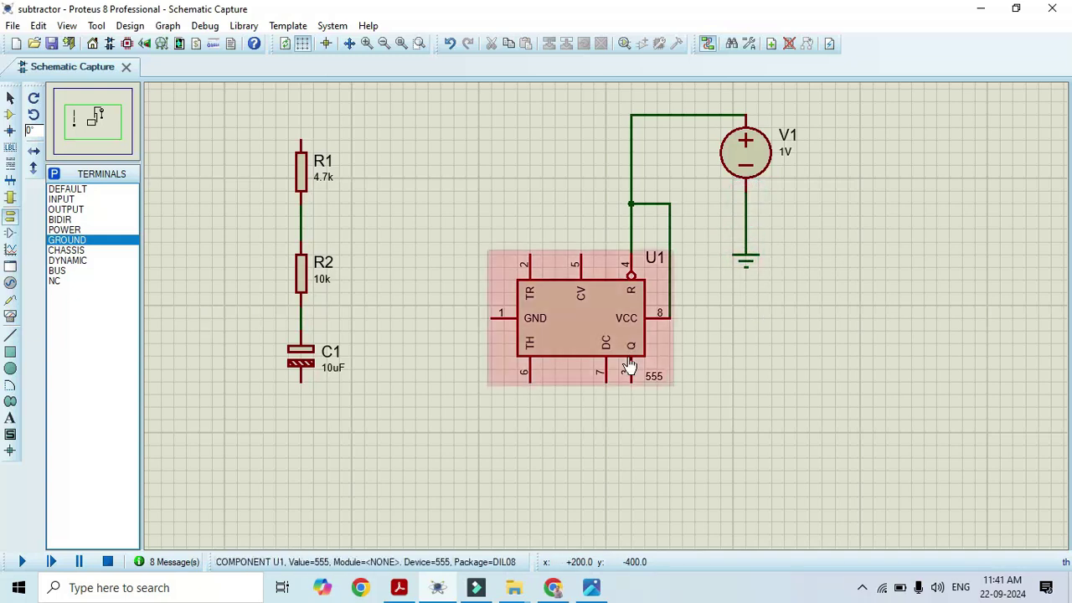
Join R1's top to the V1 supply wire and route discharge pin 7 around to the R1–R2 junction.
left_click(303, 139)
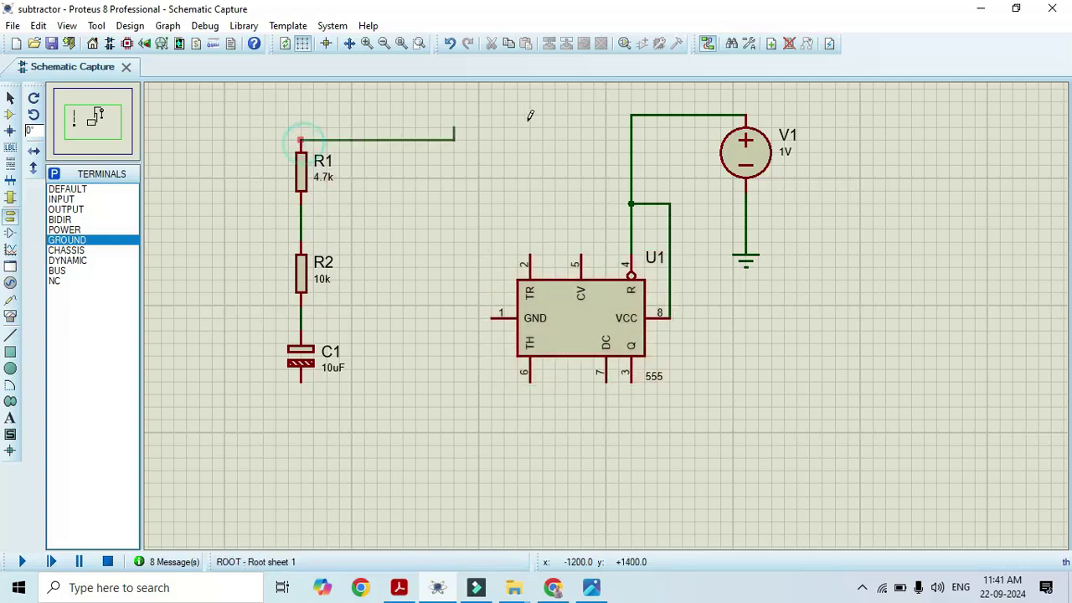
left_click(631, 126)
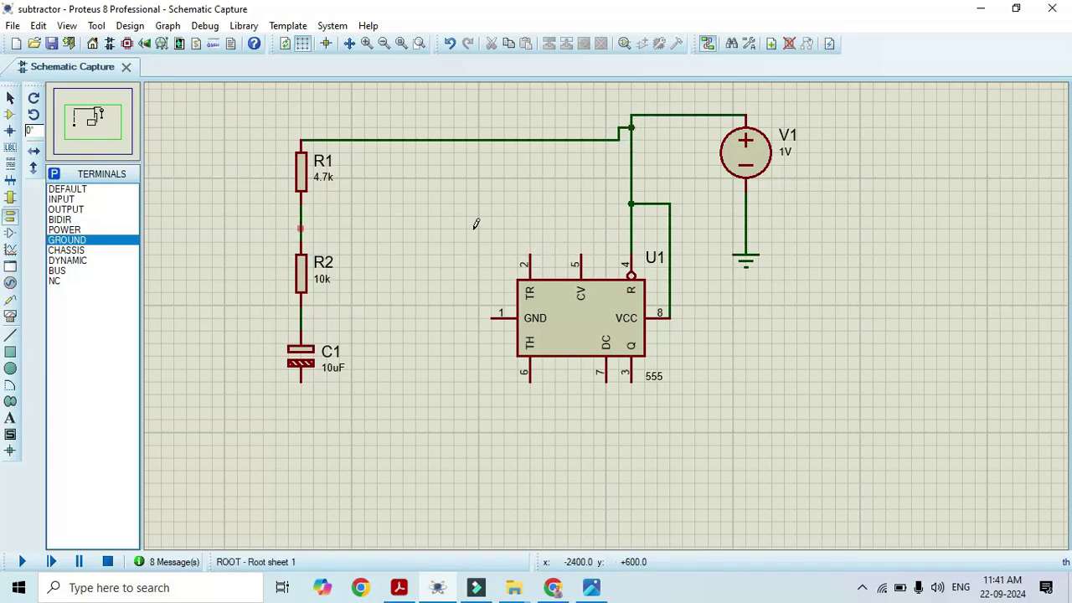
left_click(604, 382)
left_click(604, 430)
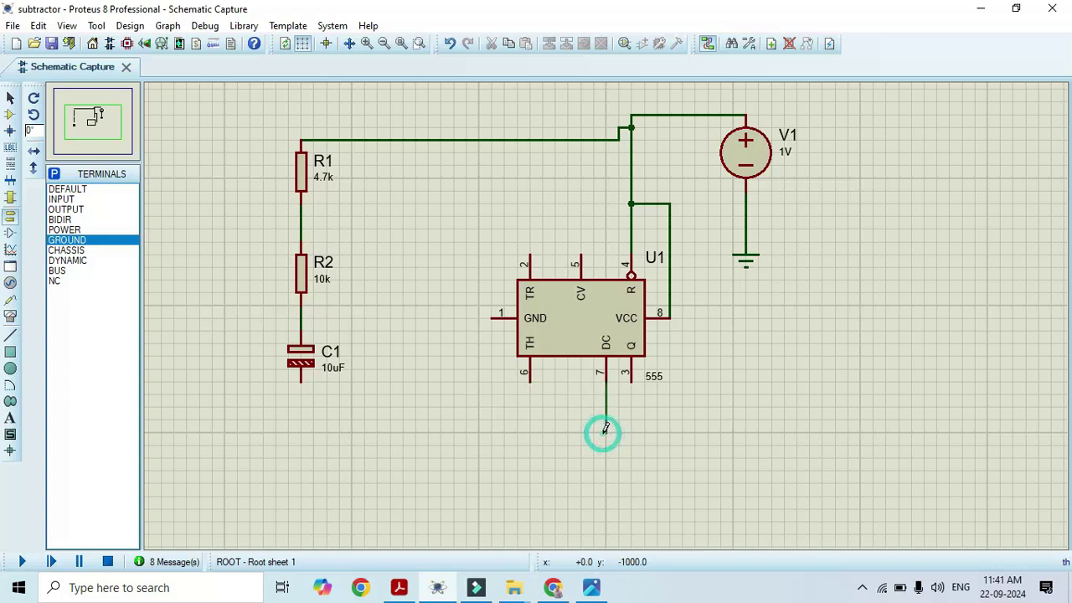
left_click(605, 508)
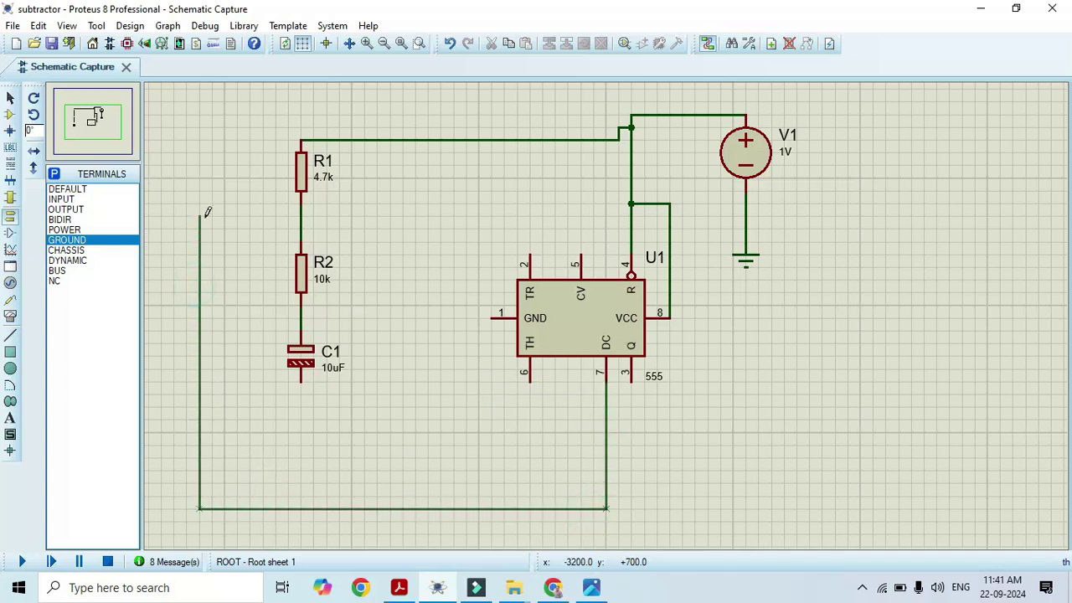
left_click(300, 228)
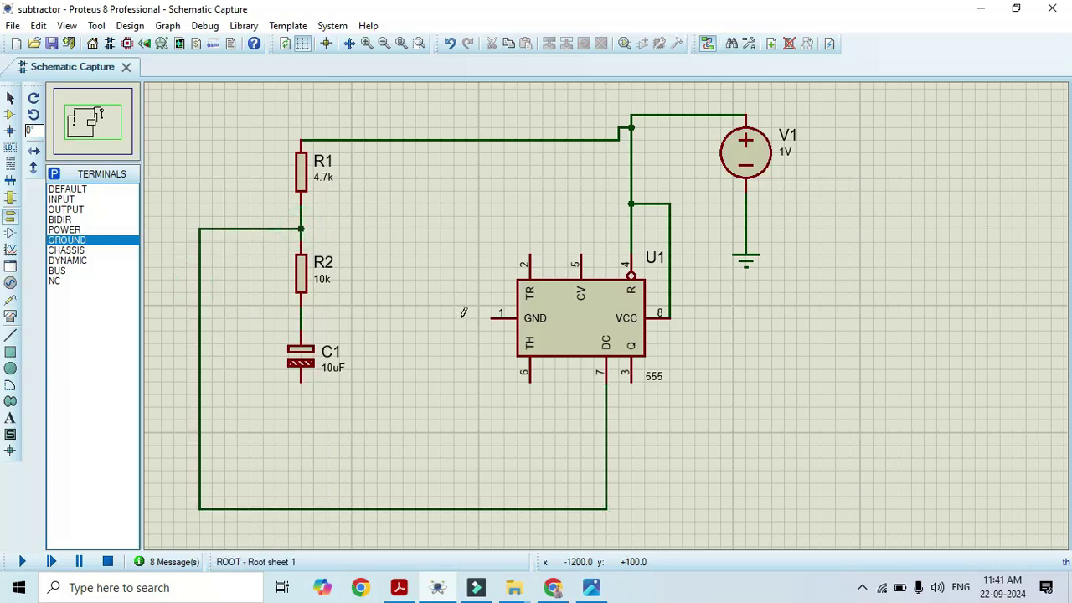
left_click(530, 252)
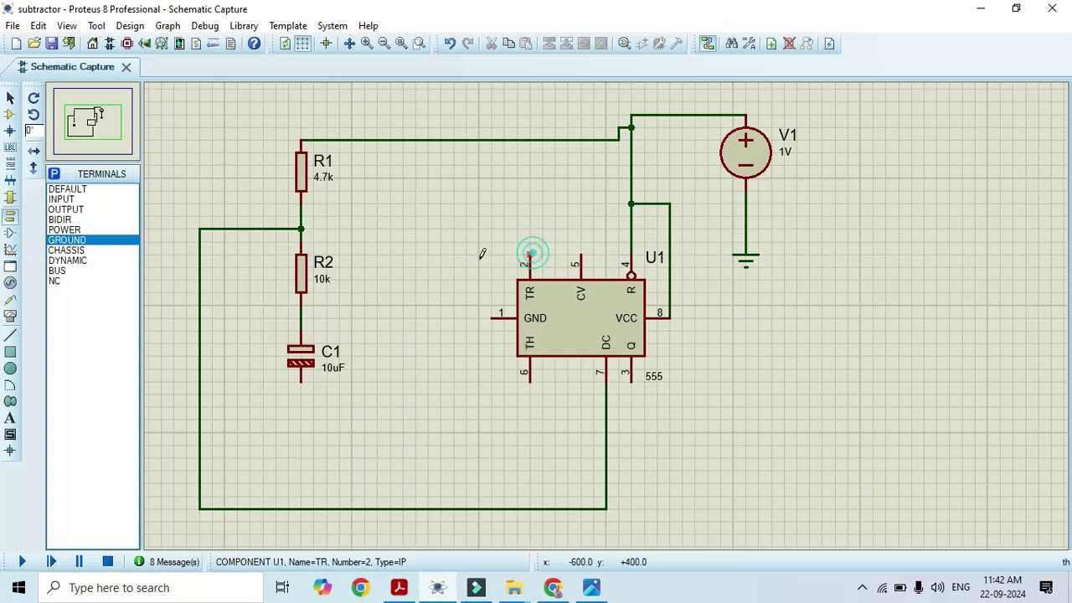
Tie trigger pin 2 to threshold pin 6 with a looped wire left of the 555.
left_click(415, 254)
left_click(410, 381)
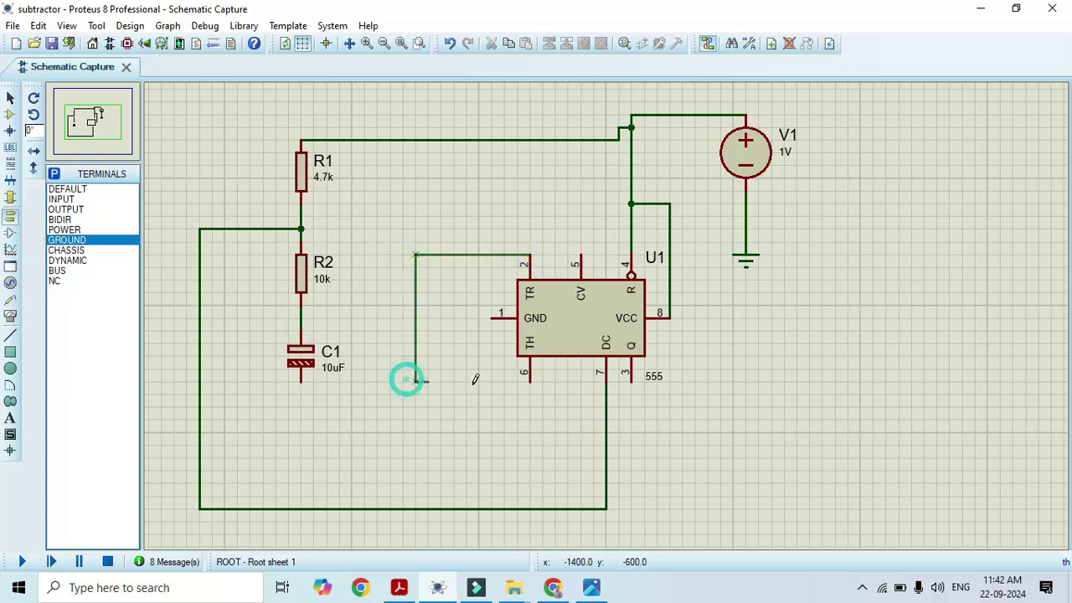
left_click(528, 381)
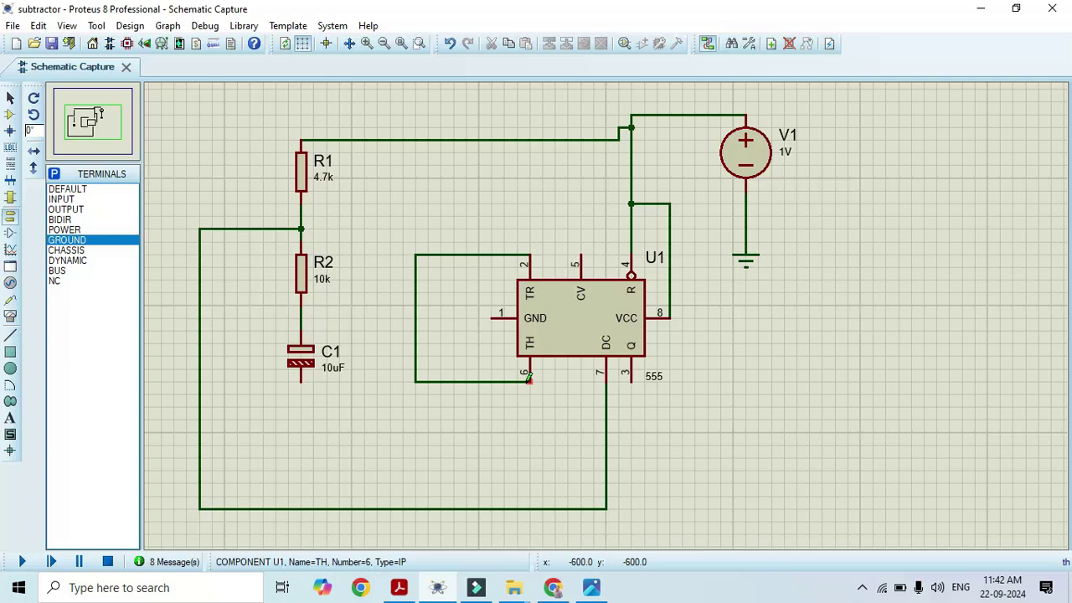
Wire the trigger–threshold loop to the R2–C1 junction and place a ground below C1.
left_click(415, 317)
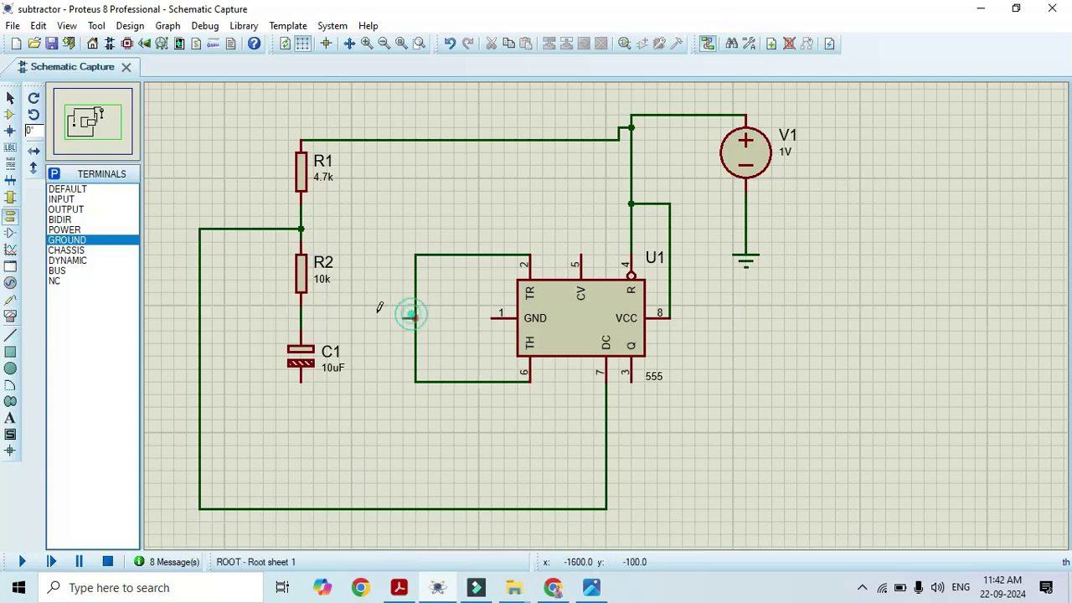
left_click(301, 318)
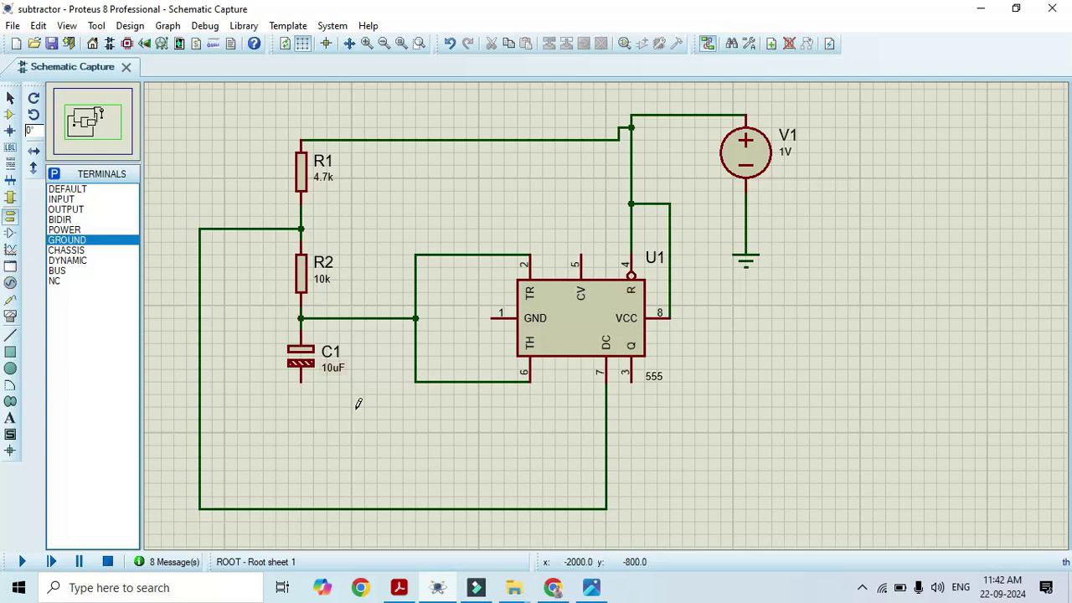
left_click(67, 240)
left_click(299, 423)
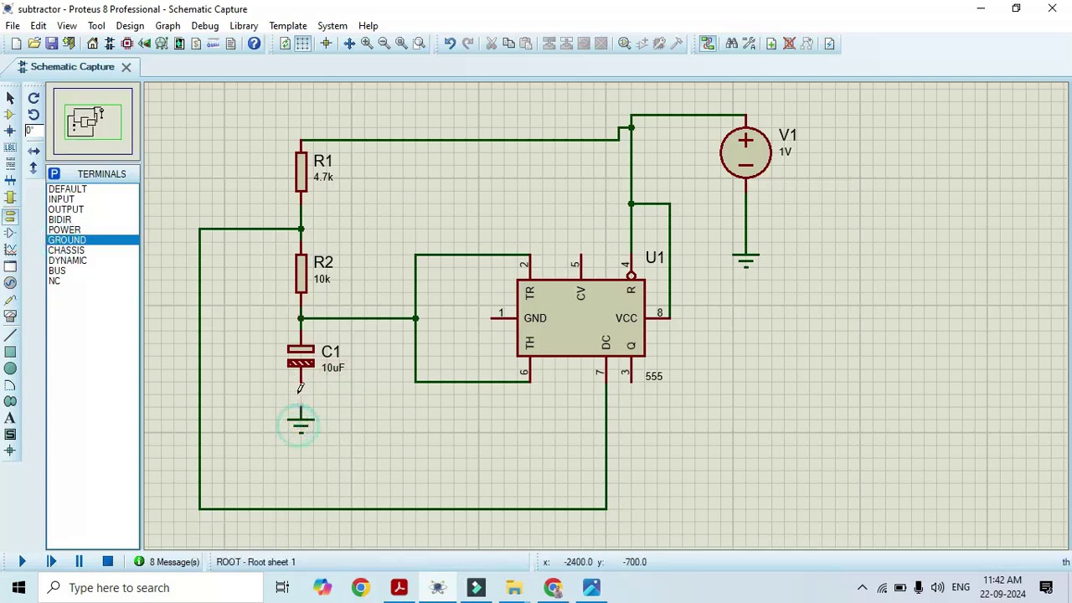
Wire C1 to its ground and place a CAP capacitor C2 above the 555.
left_click(300, 381)
left_click(300, 413)
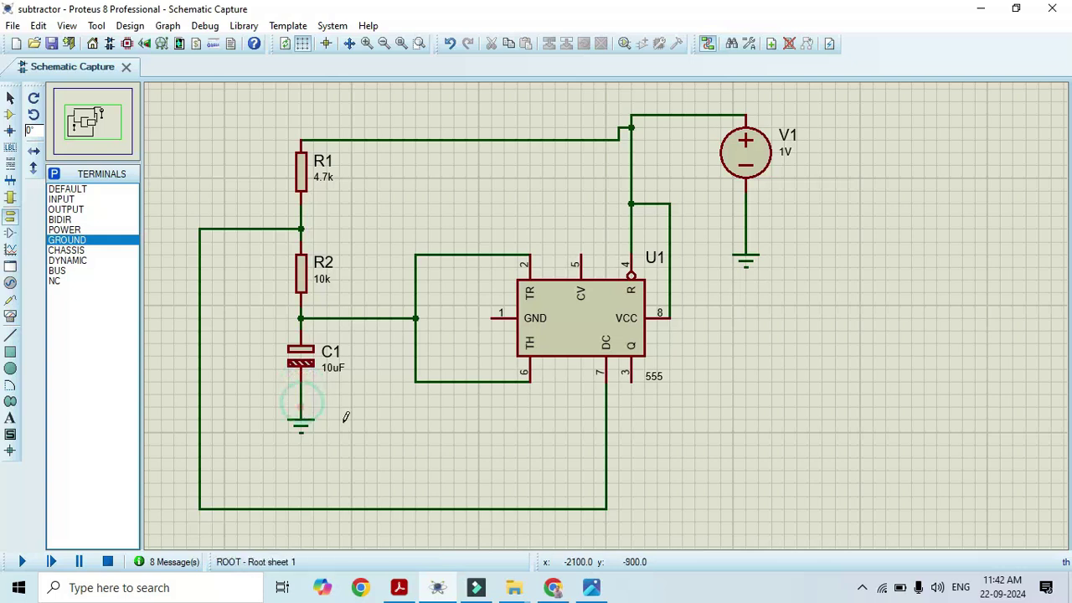
left_click(11, 116)
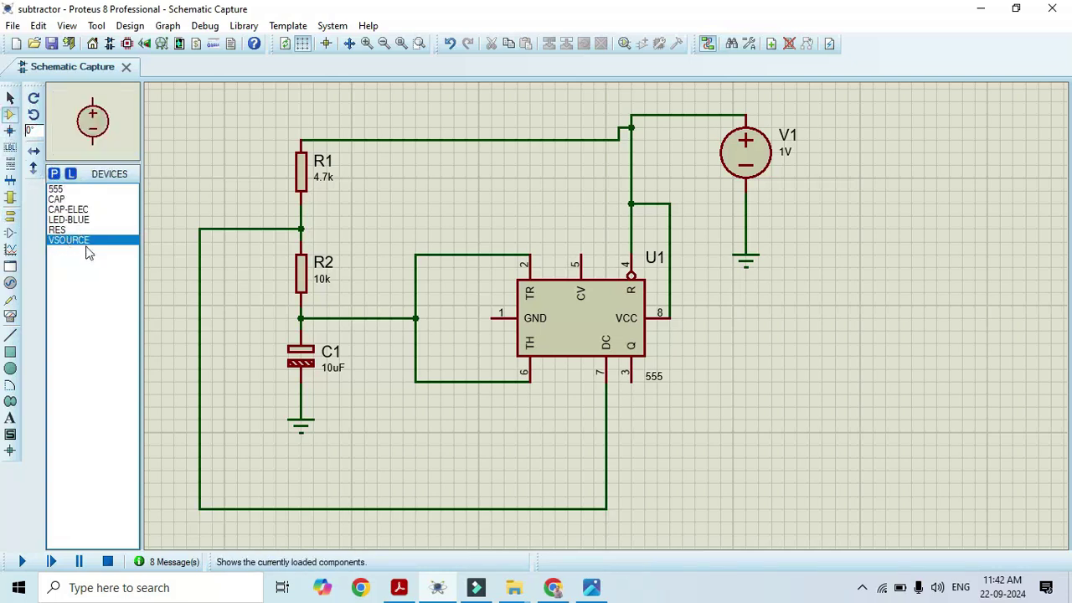
left_click(57, 199)
left_click(485, 201)
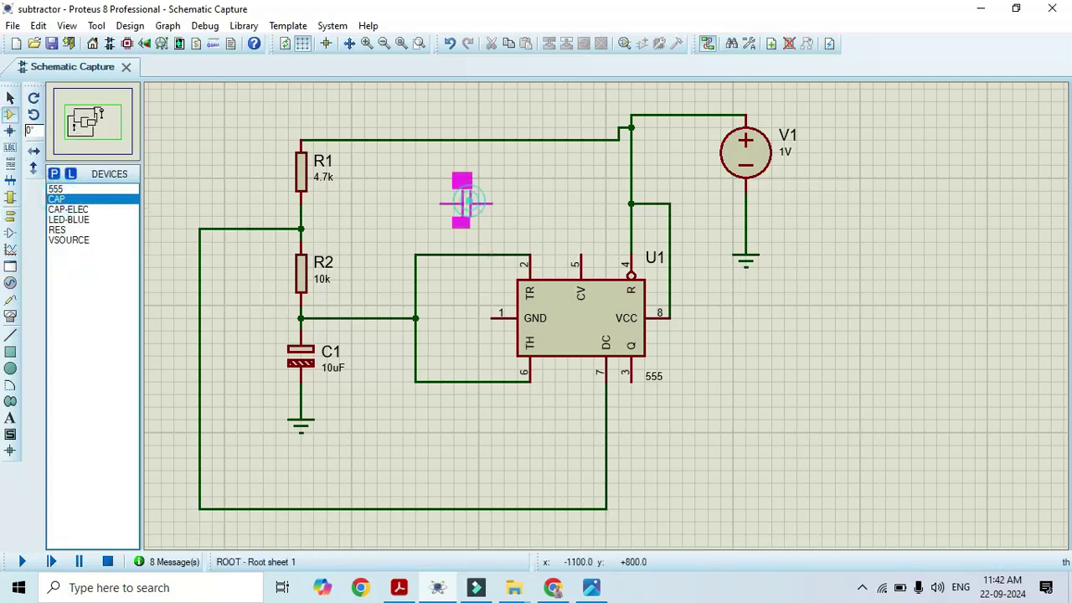
left_click(492, 204)
Wire C2's right pin to CV pin 5 and its left pin around to GND pin 1.
left_click(493, 204)
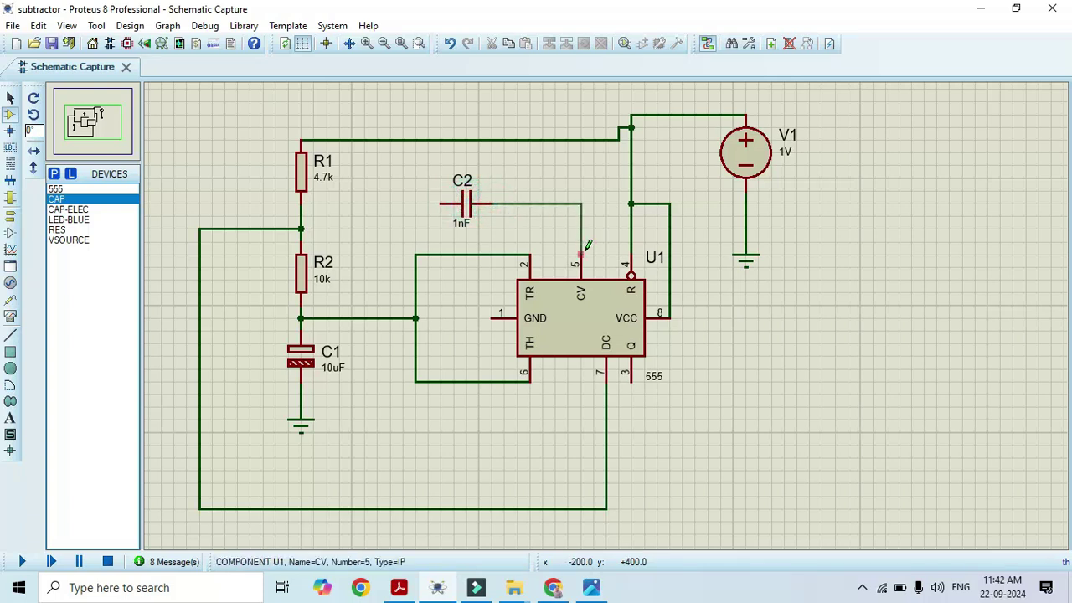
left_click(581, 252)
left_click(440, 204)
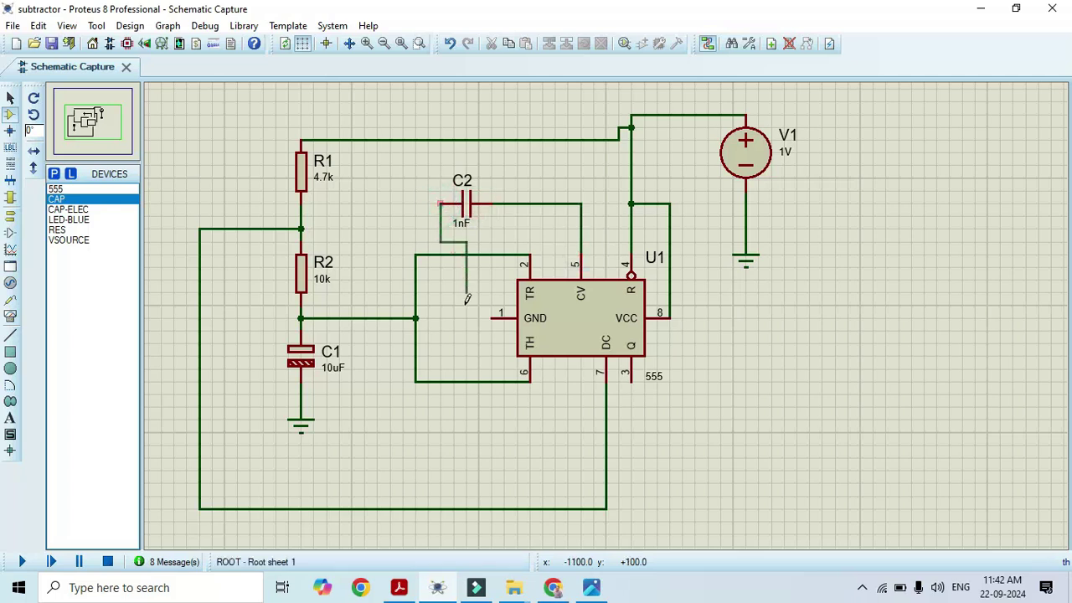
left_click(438, 254)
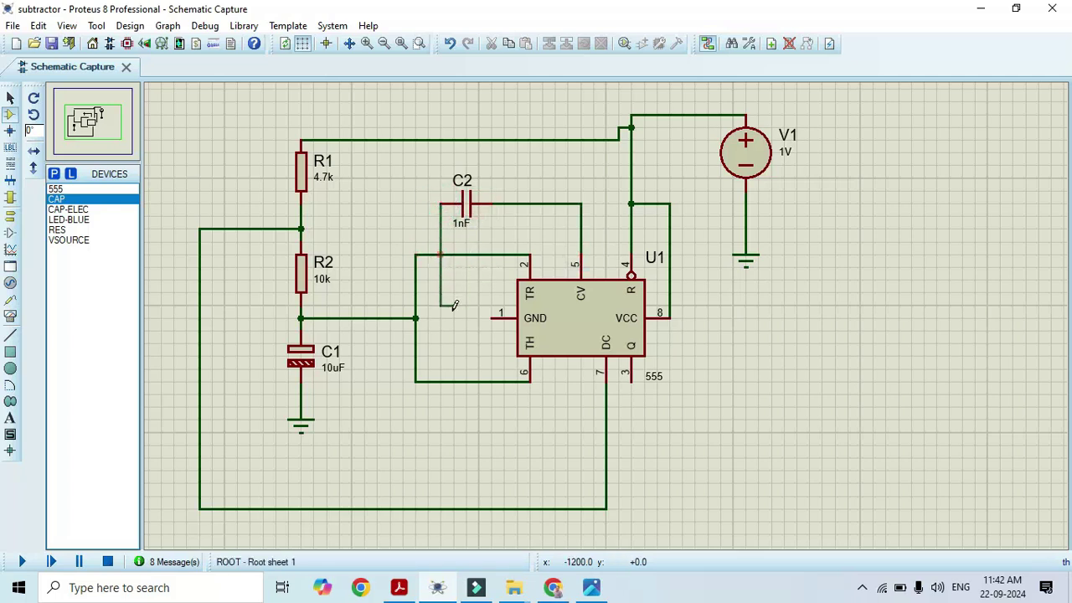
left_click(389, 203)
left_click(390, 292)
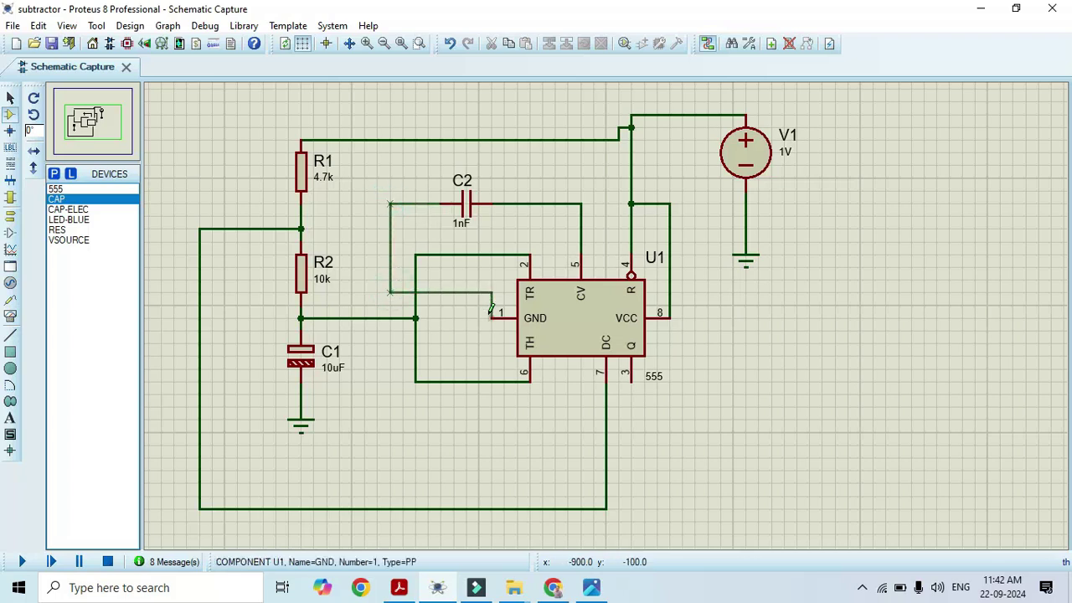
left_click(492, 313)
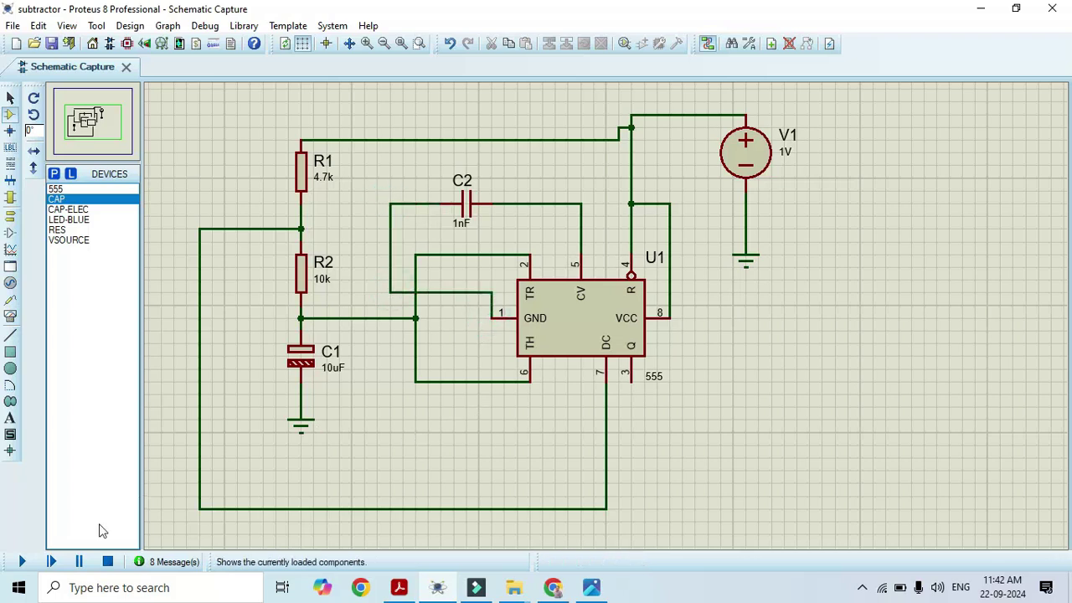
left_click(10, 215)
left_click(67, 239)
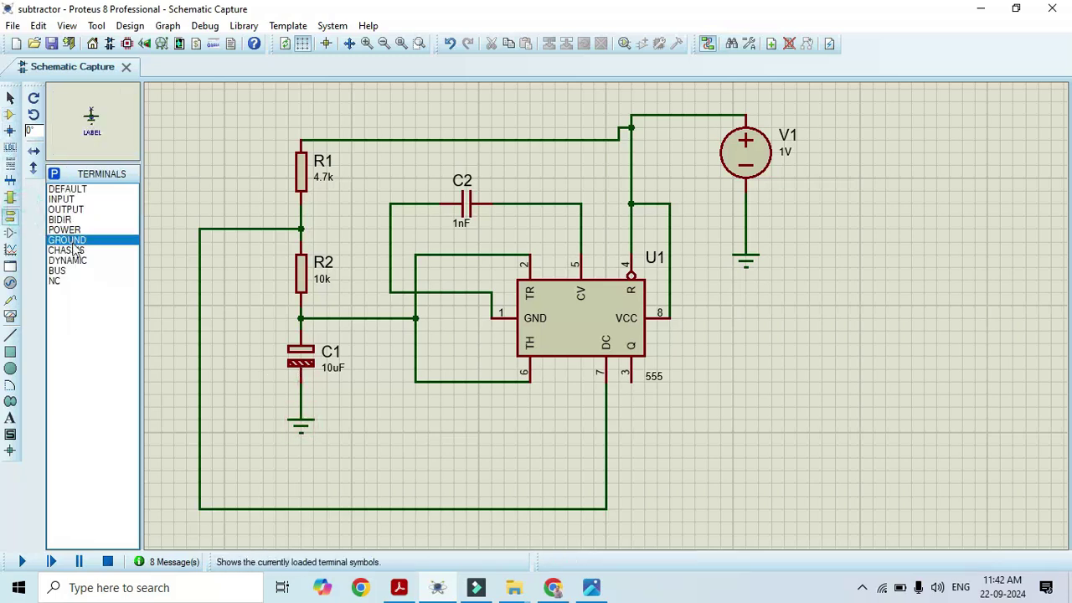
Place a ground terminal beside U1's GND wire and connect it to that wire.
left_click(454, 317)
left_click(454, 317)
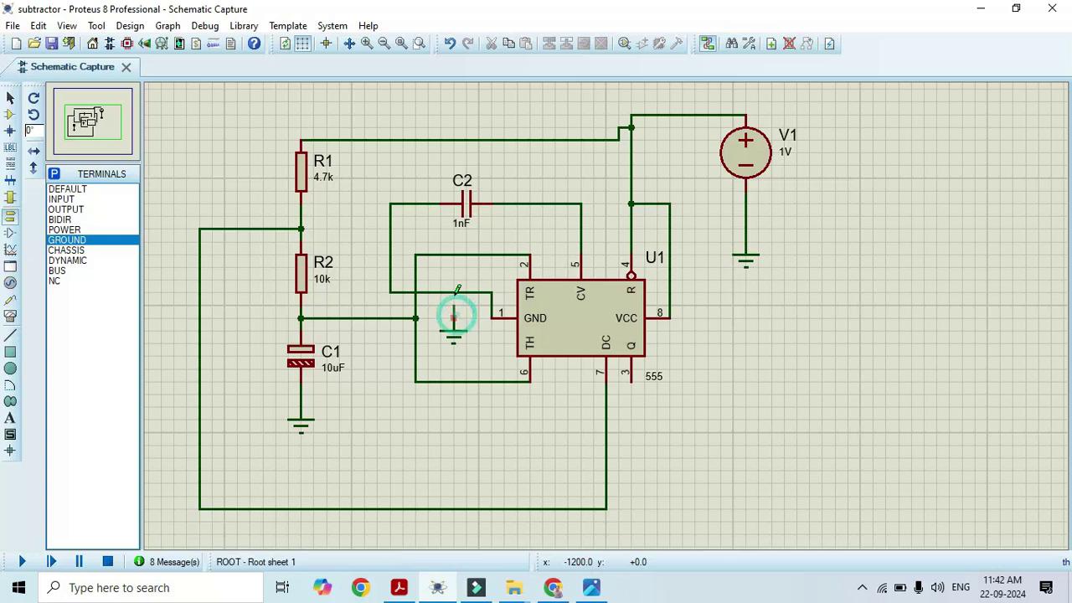
left_click(454, 292)
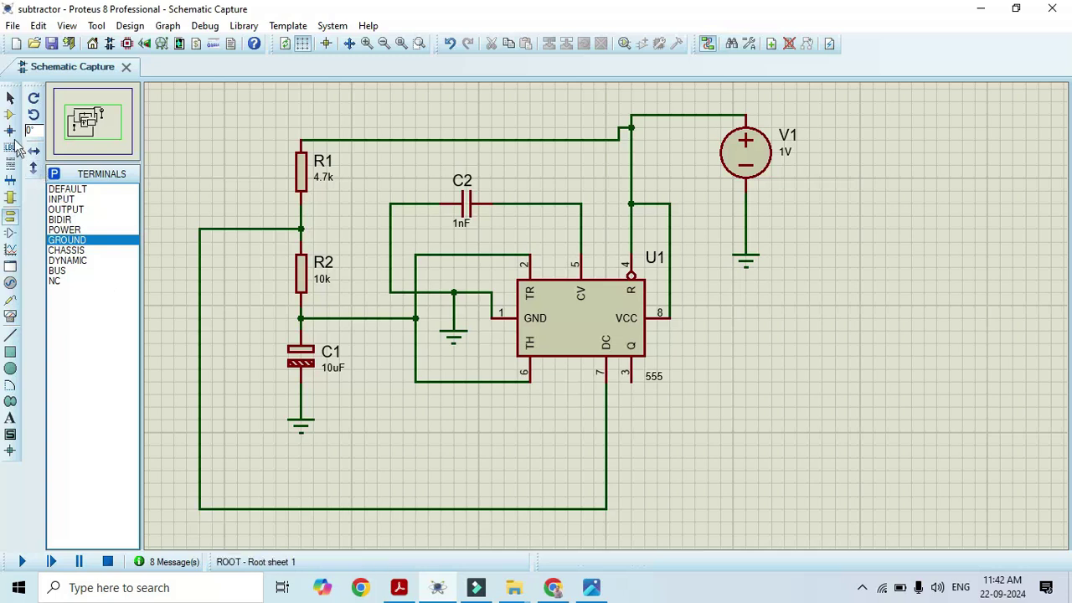
left_click(10, 114)
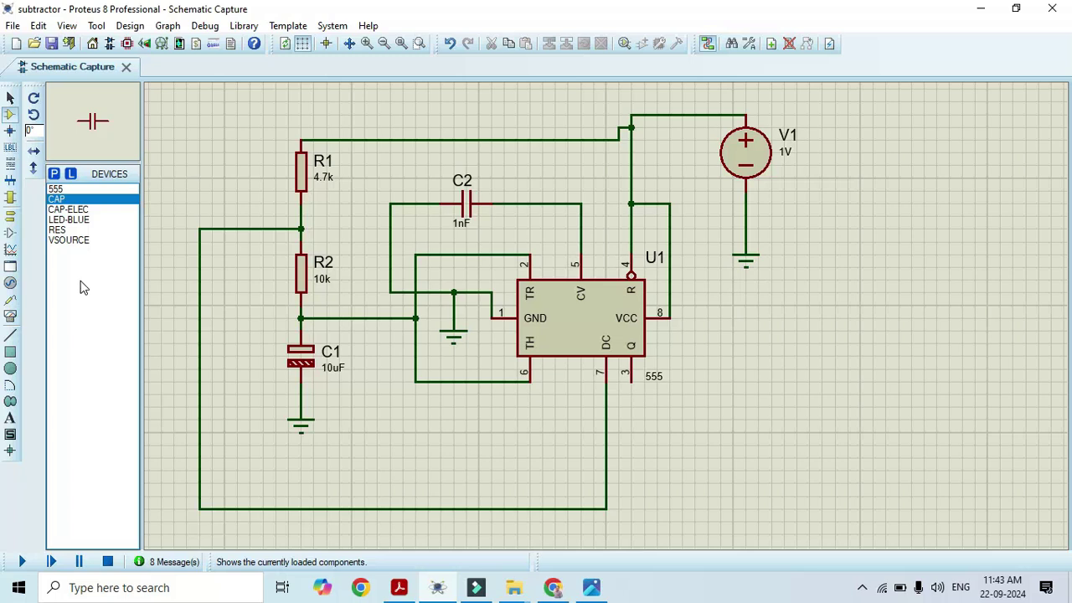
Place blue LED D1 (LED-BLUE) below U1's output pin 3.
left_click(65, 220)
left_click(717, 385)
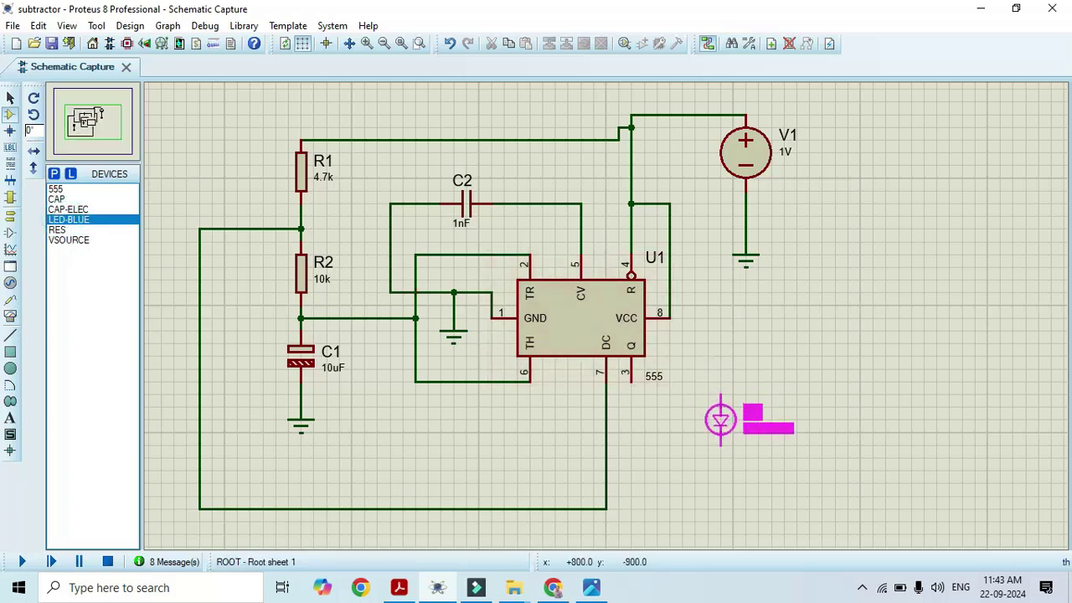
left_click(695, 433)
Wire D1's top pin to output pin 3 and its bottom pin to V1's ground line.
left_click(695, 407)
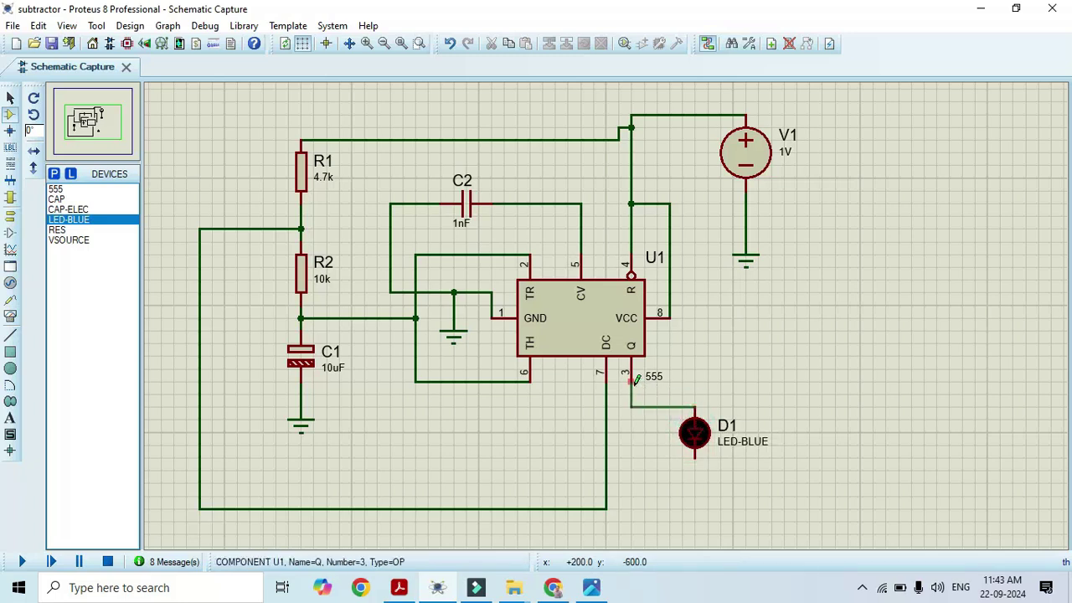
left_click(634, 382)
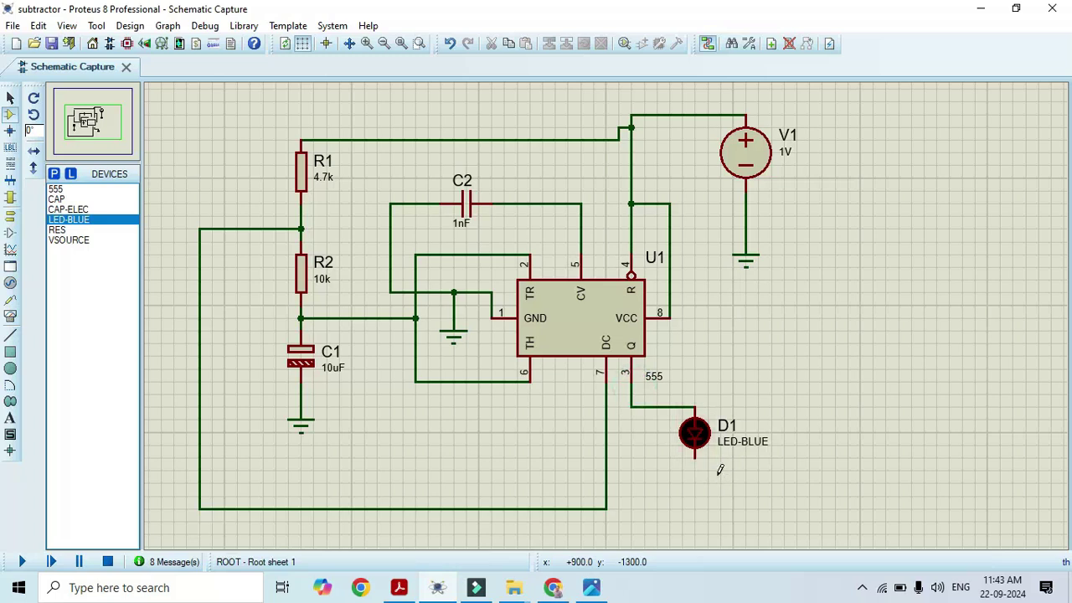
left_click(695, 456)
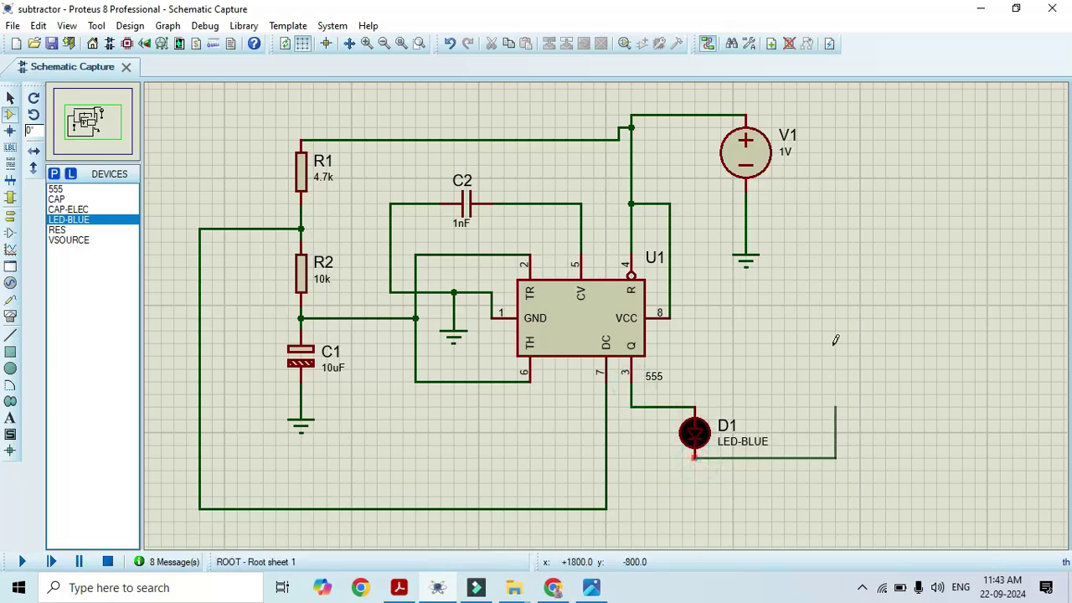
left_click(846, 216)
left_click(746, 216)
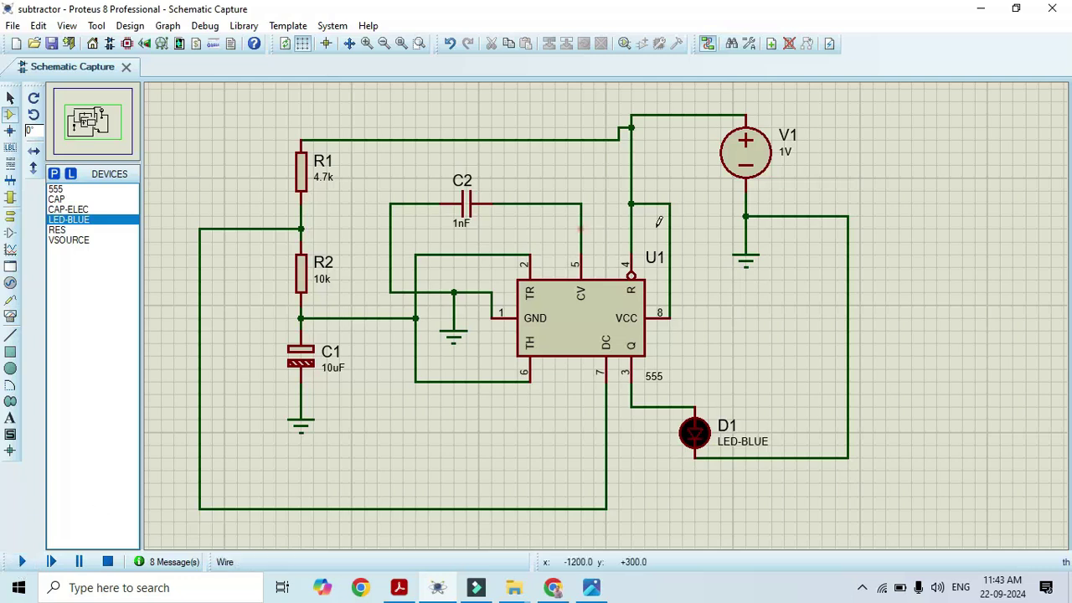
Change supply V1's value to 5V.
double_click(785, 156)
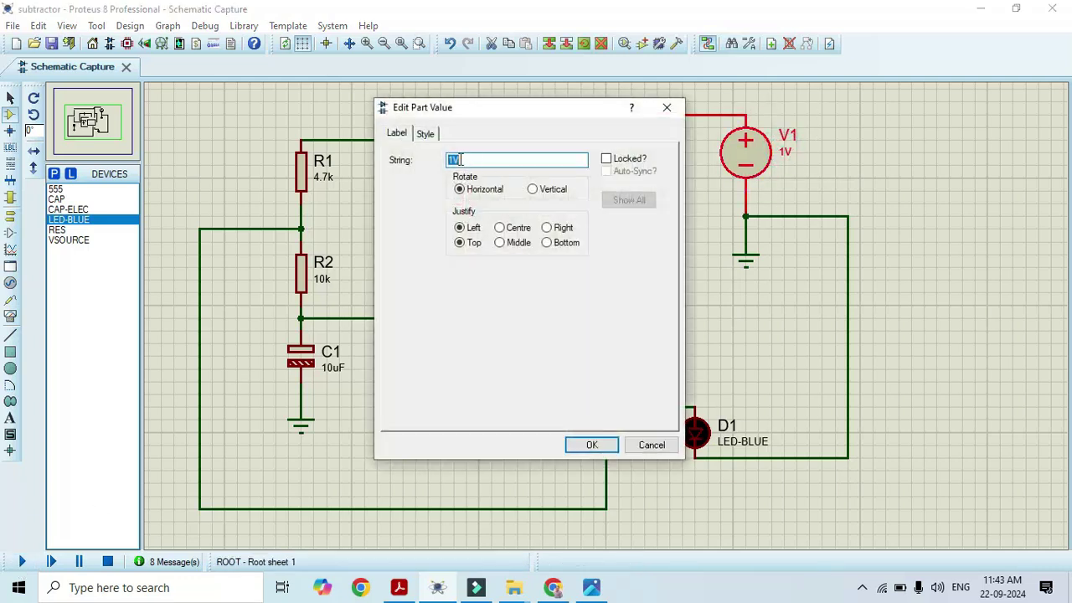
left_click(452, 159)
type("5")
left_click(592, 445)
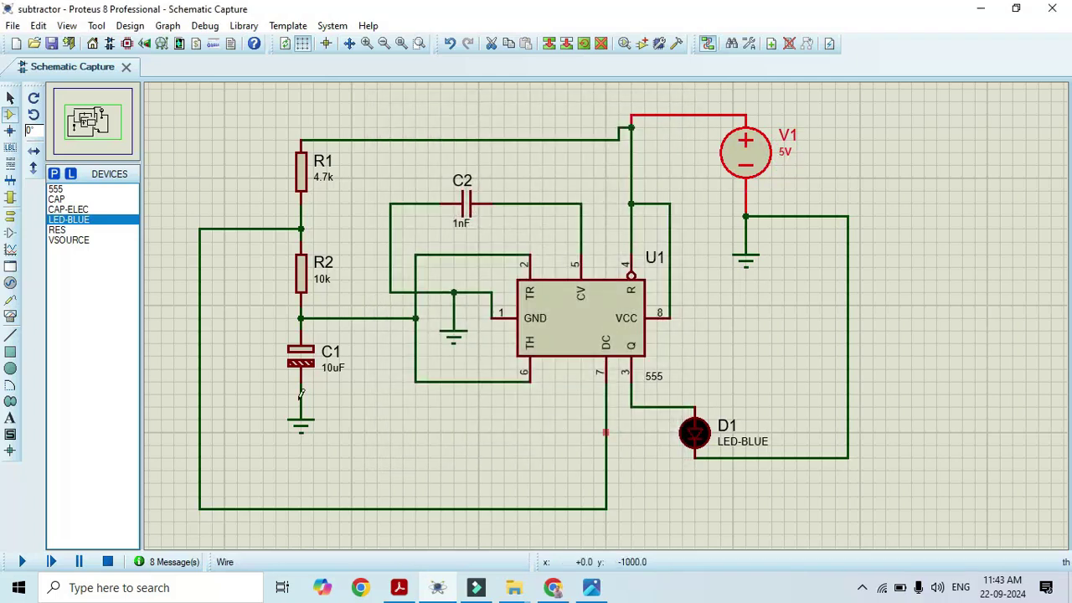
Change capacitor C2's value from 1nF to 0.01uF.
left_click(459, 225)
left_click(459, 225)
left_click(459, 163)
key("BackSpace")
key("BackSpace")
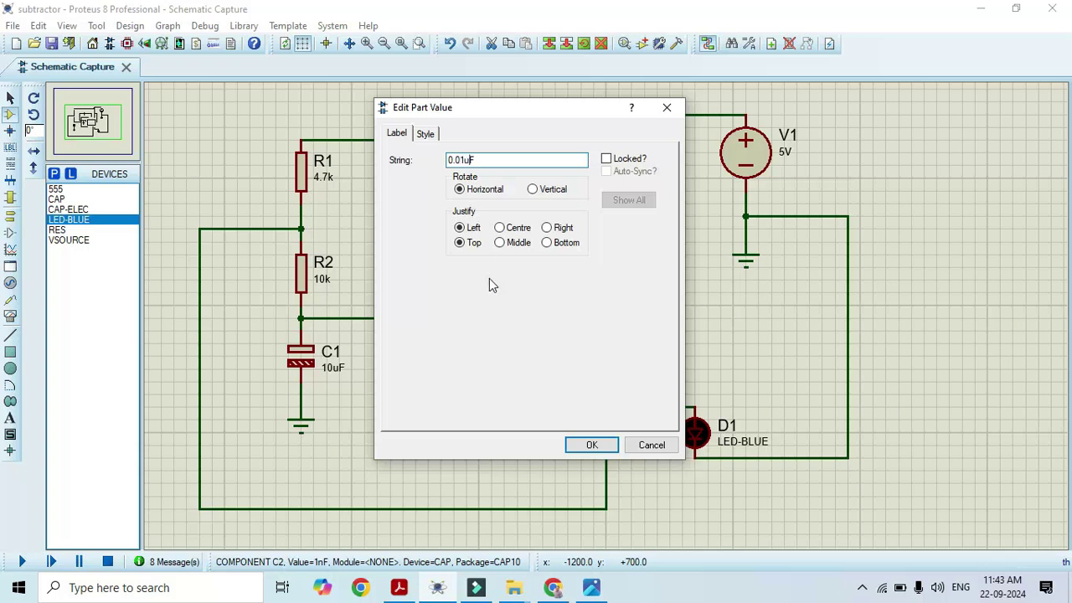
left_click(591, 444)
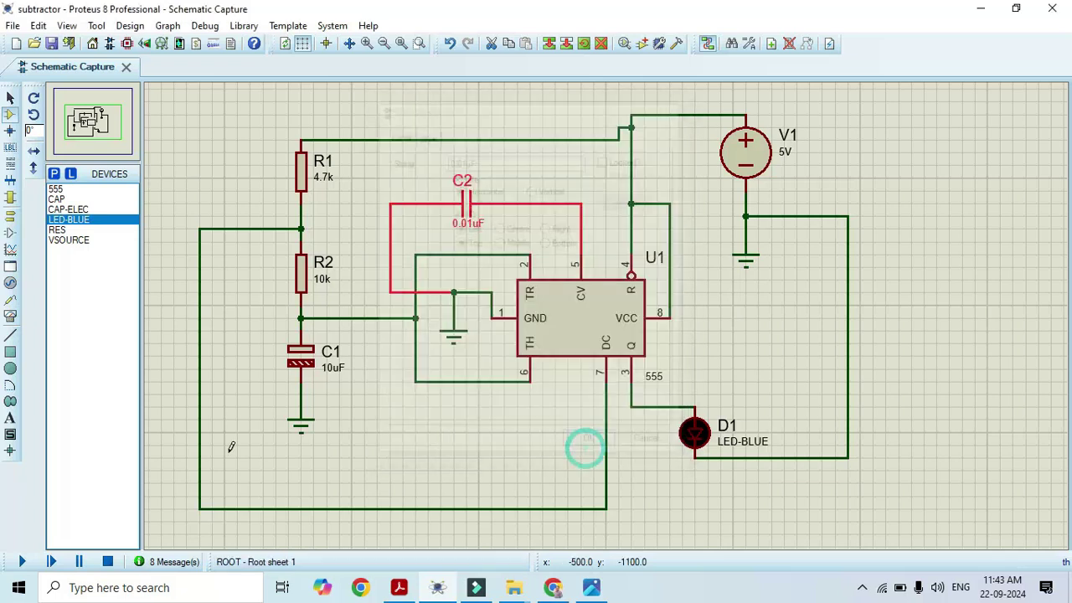
left_click(22, 561)
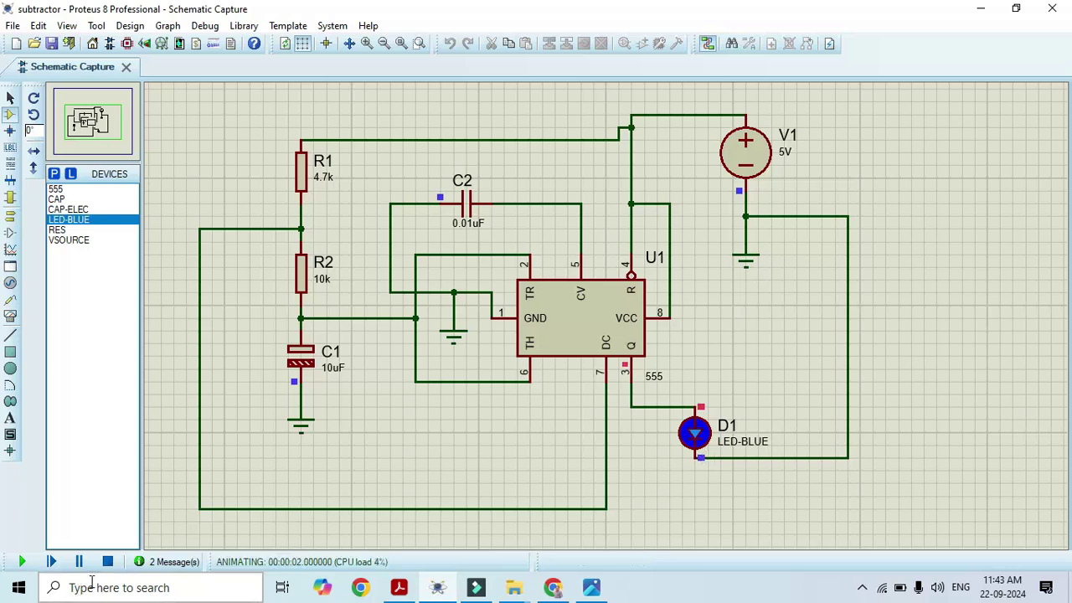
left_click(107, 561)
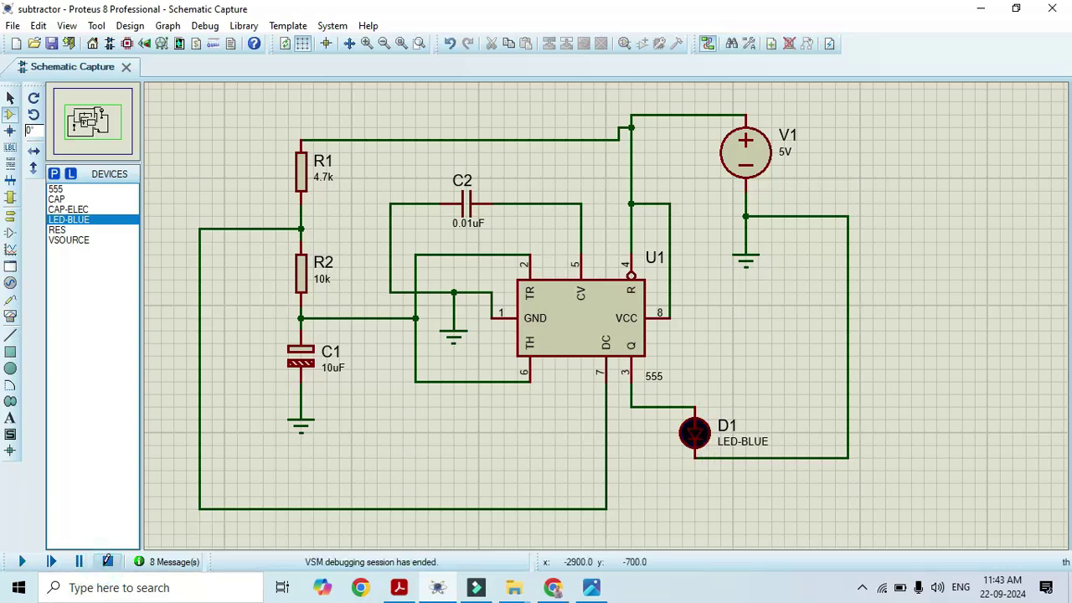
Place an oscilloscope, wire channel A to the pin 3–D1 wire, and run the simulation.
left_click(10, 318)
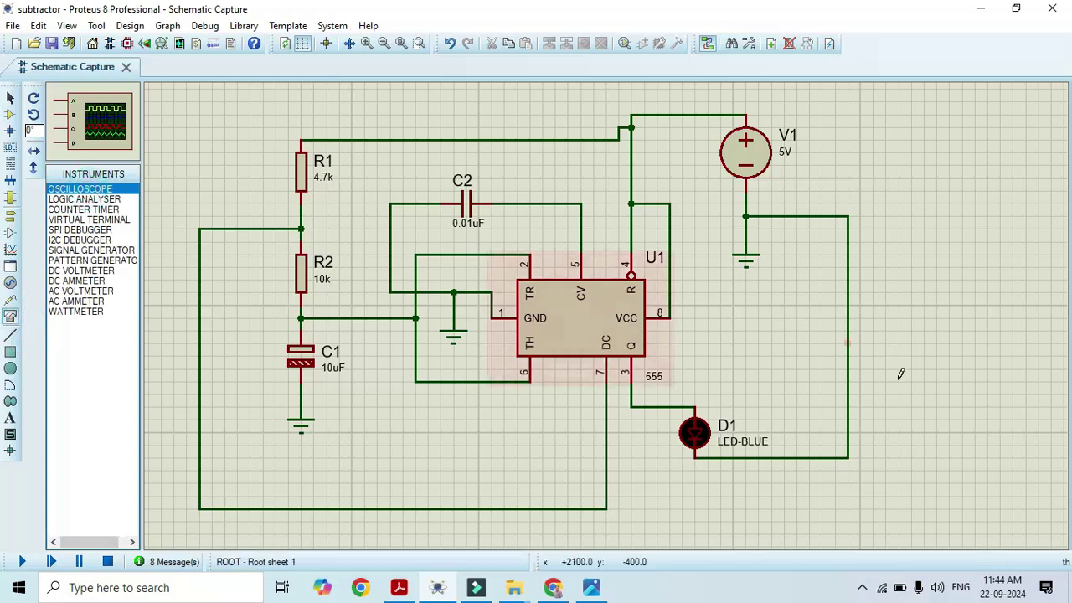
left_click(941, 305)
left_click(980, 318)
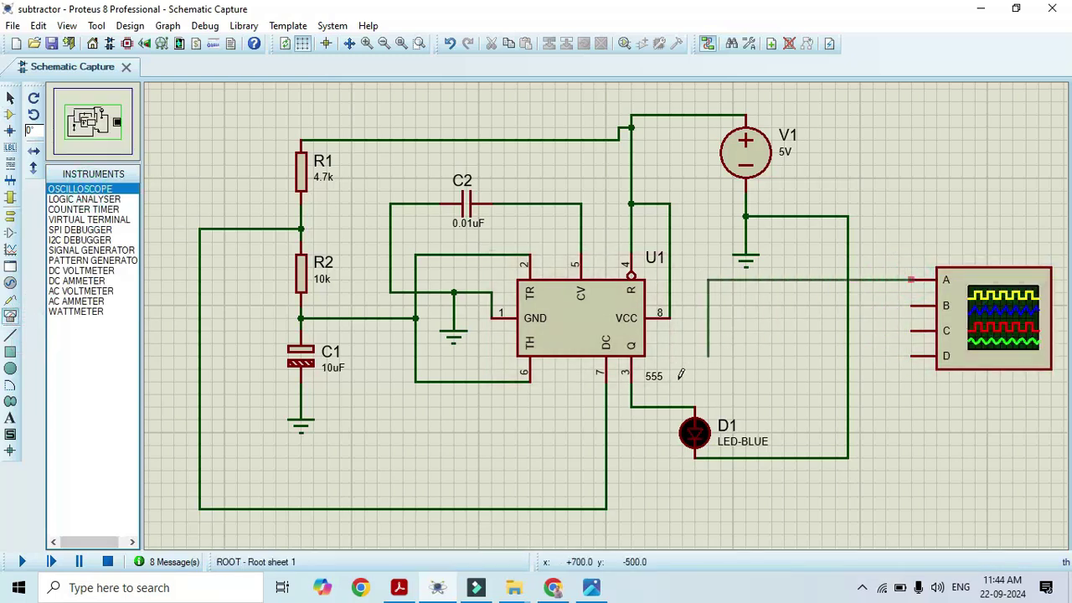
left_click(670, 407)
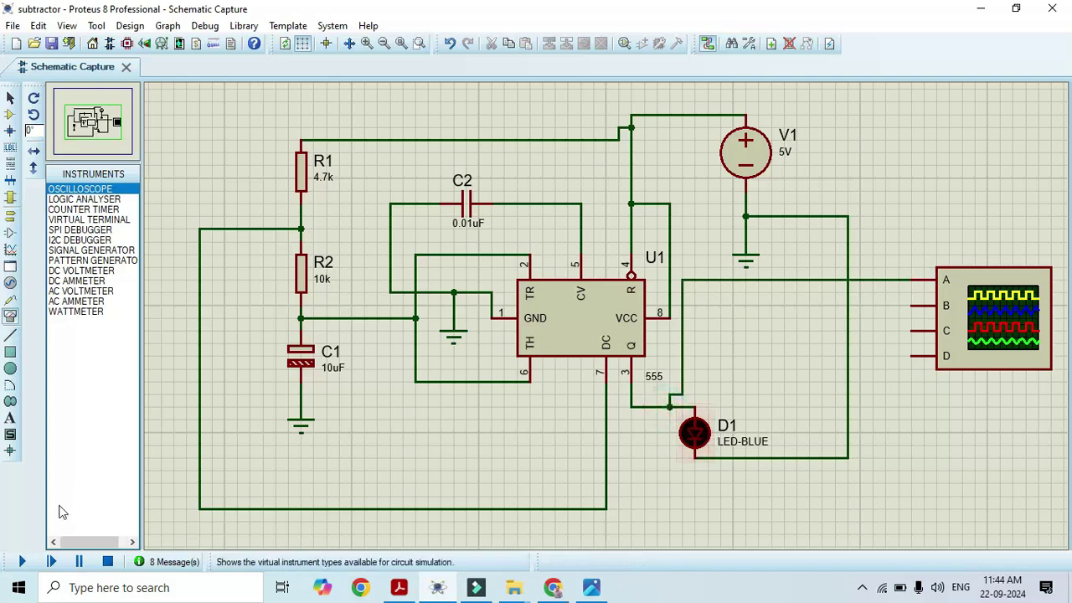
left_click(23, 560)
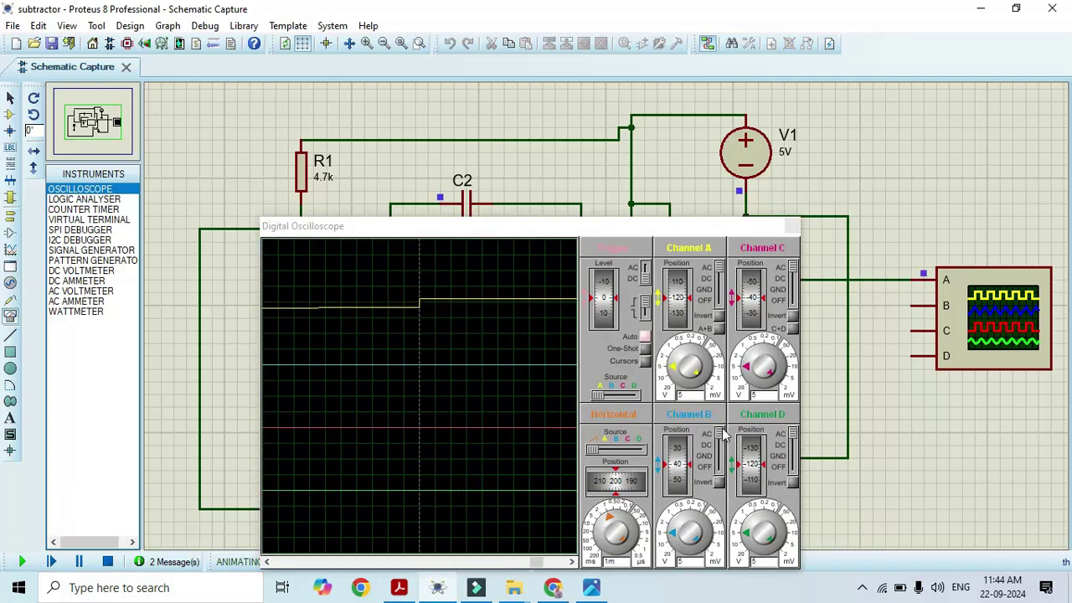
Set channel A to 1 V/div and the timebase to 20 ms, then shift the scope window left.
left_click(600, 533)
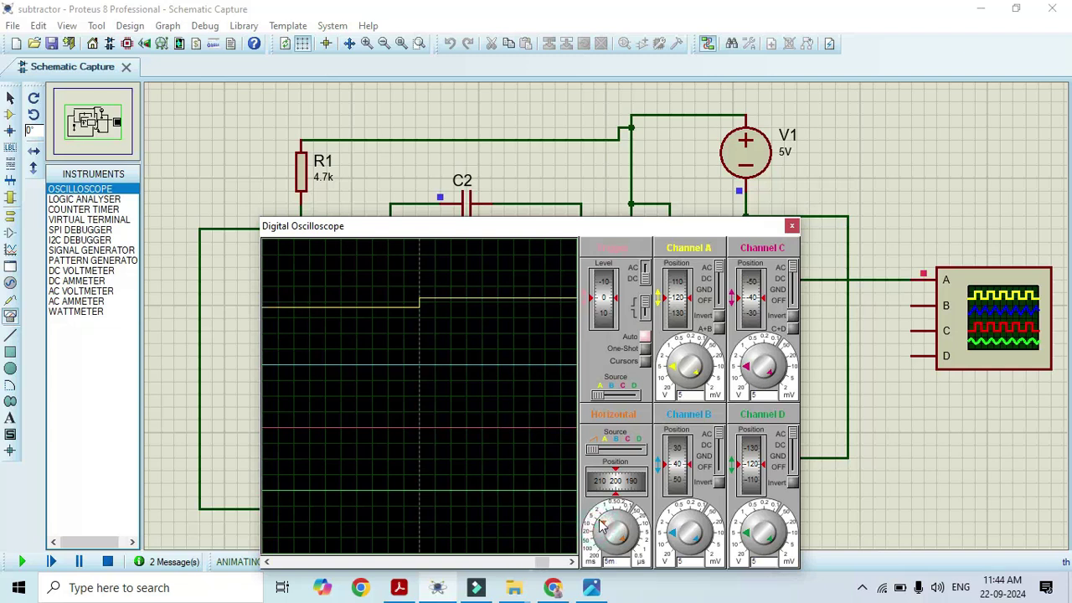
left_click(671, 366)
left_click(672, 360)
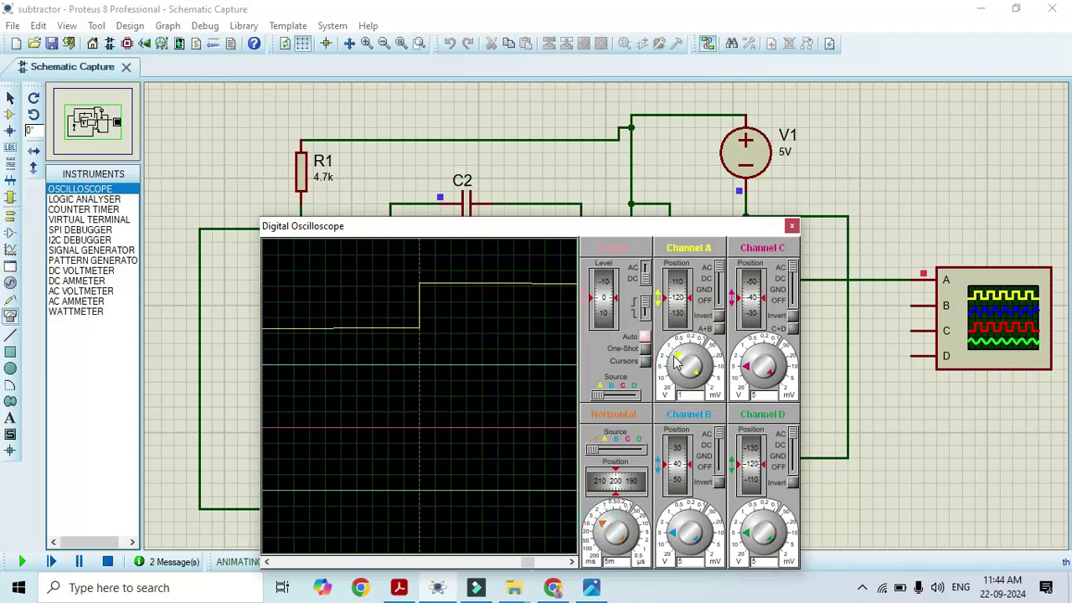
left_click(600, 536)
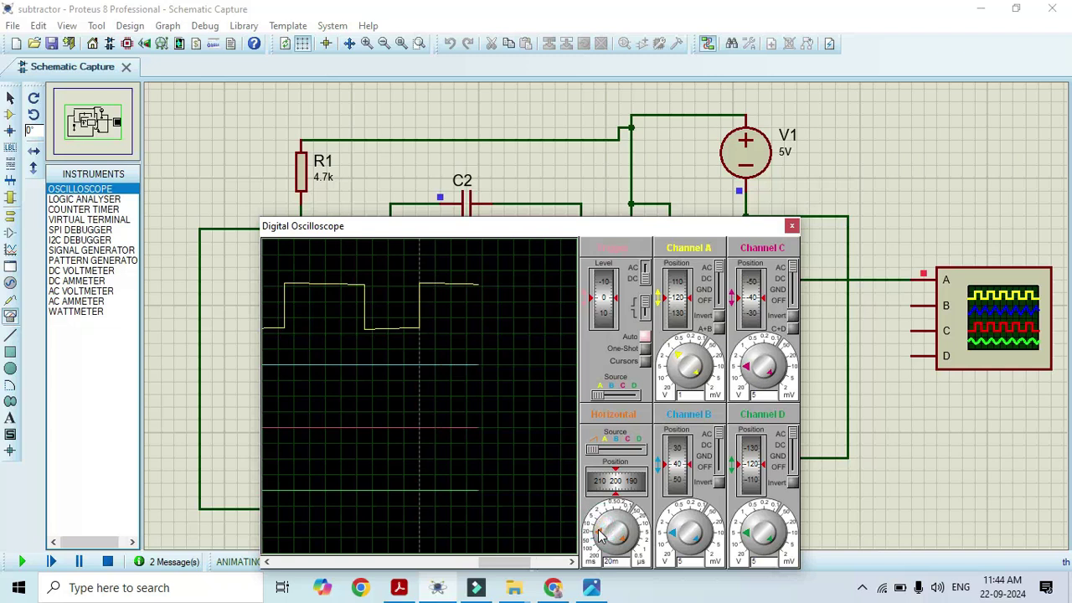
left_click_drag(626, 227, 474, 172)
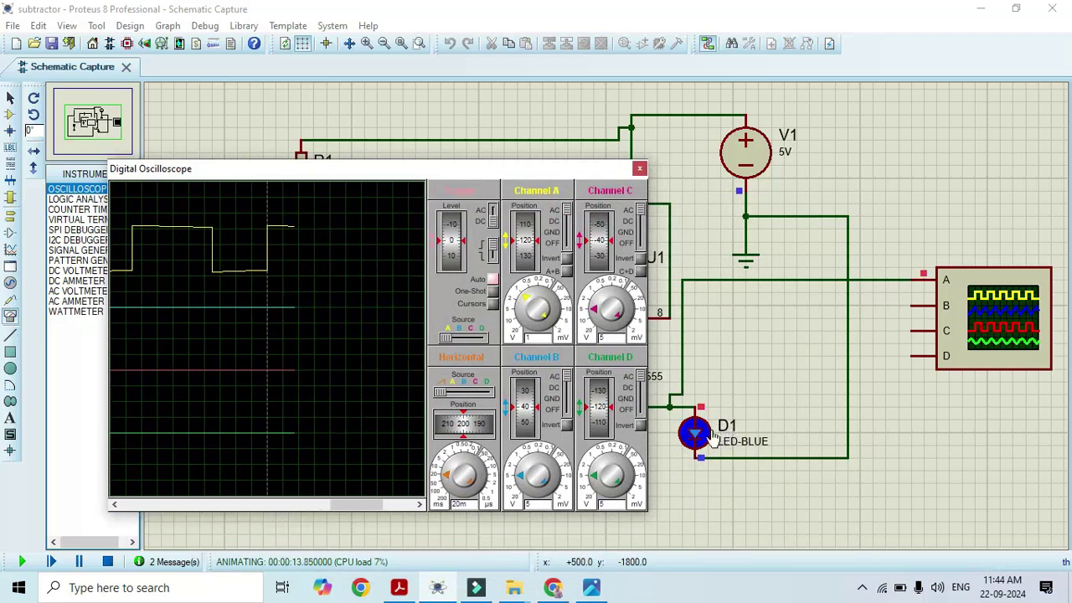